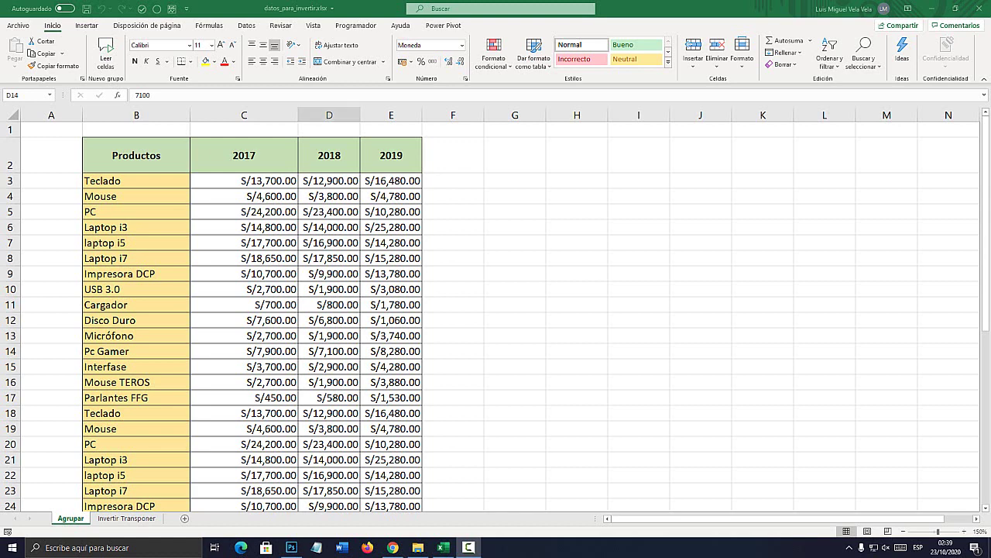
Look over both sheets' tables and examine the Productos, 2017, 2018 and 2019 columns on the Agrupar sheet.
{"action": "left_click", "coordinate": [244, 274]}
{"action": "left_click_drag", "start_coordinate": [136, 155], "coordinate": [329, 426]}
{"action": "scroll", "coordinate": [496, 310], "scroll_direction": "up", "scroll_amount": 5}
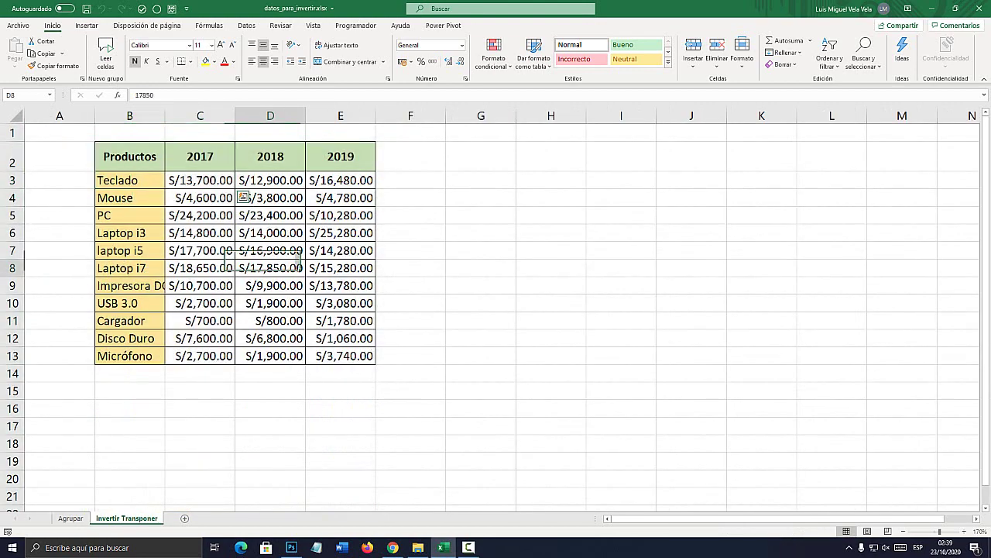
{"action": "left_click", "coordinate": [70, 518]}
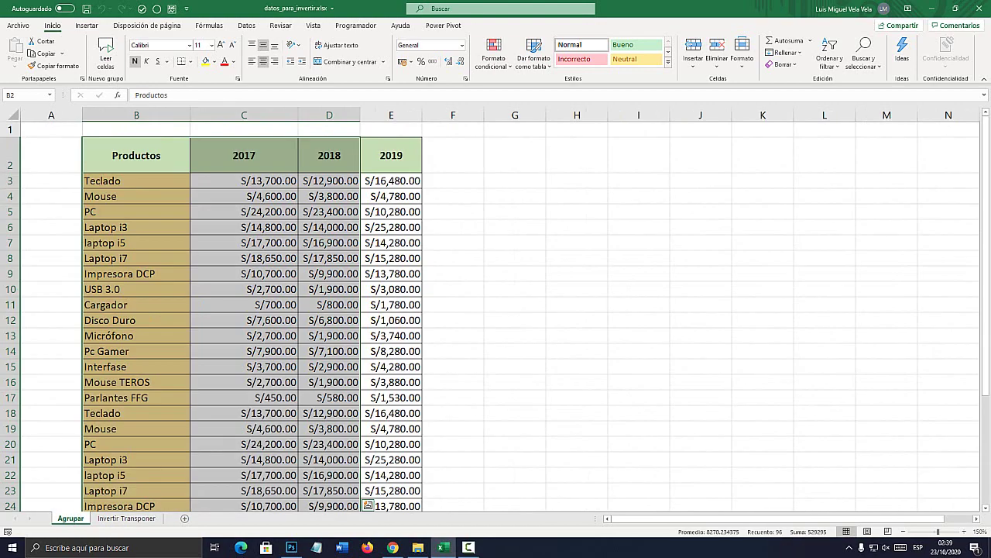
{"action": "left_click", "coordinate": [244, 258]}
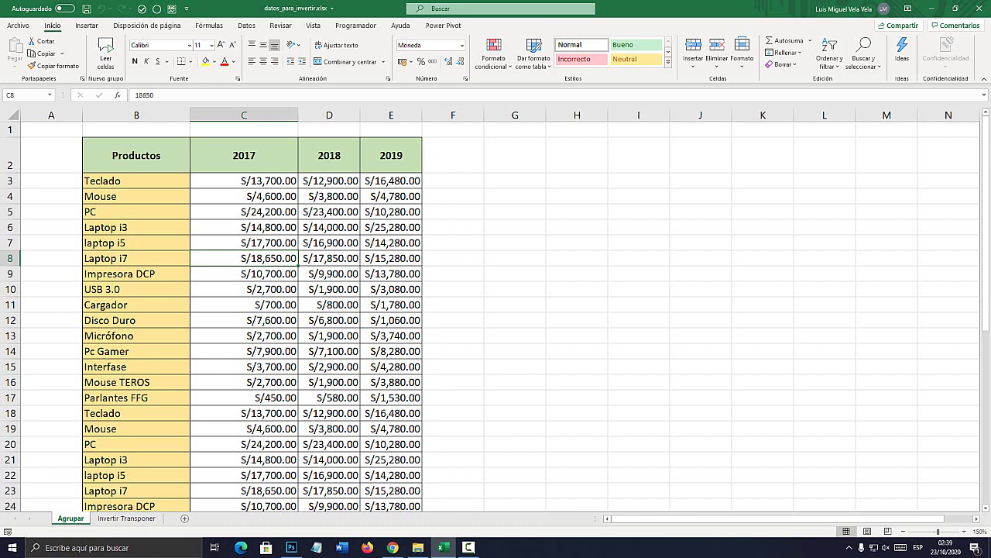
{"action": "scroll", "coordinate": [496, 316], "scroll_direction": "down", "scroll_amount": 1}
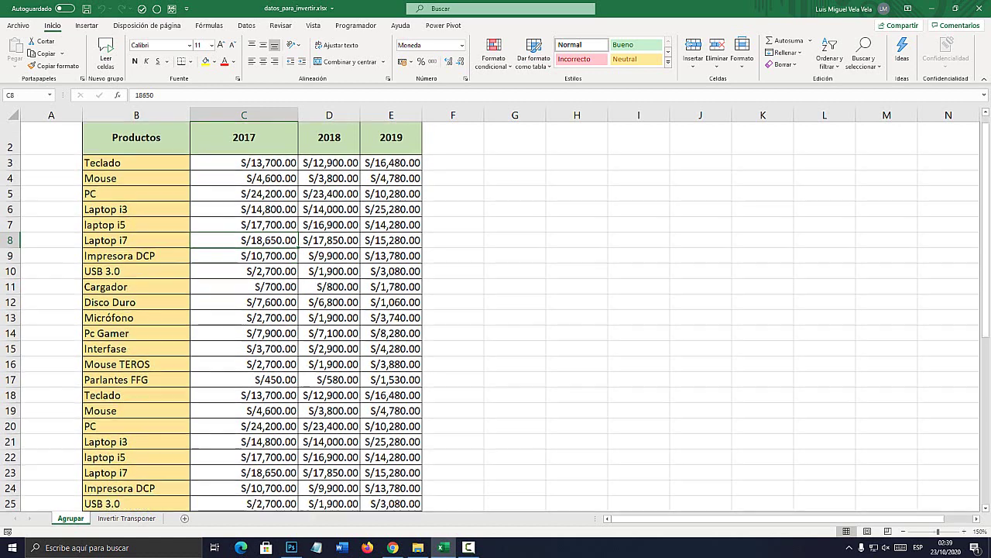
{"action": "scroll", "coordinate": [496, 316], "scroll_direction": "up", "scroll_amount": 1}
{"action": "left_click", "coordinate": [136, 115]}
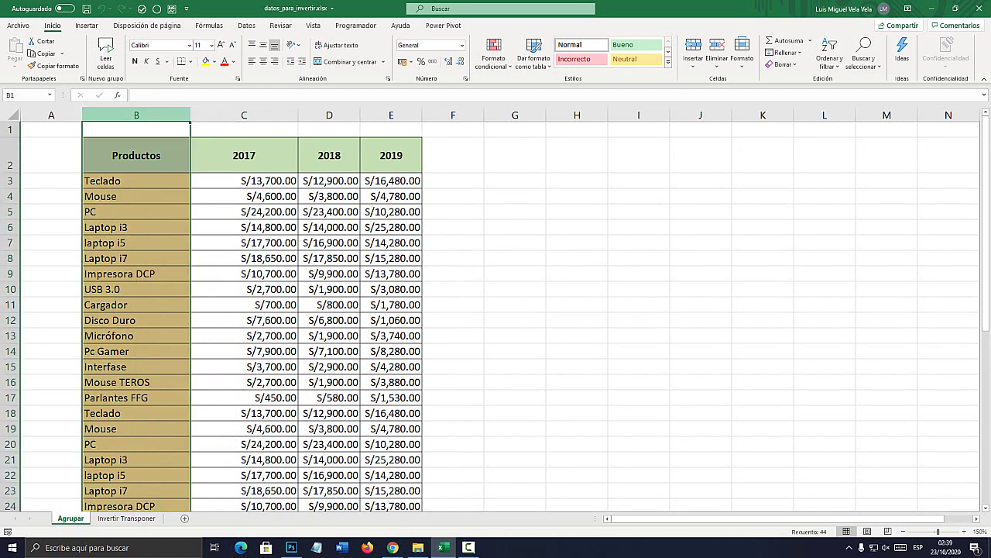
{"action": "left_click", "coordinate": [244, 212]}
{"action": "left_click", "coordinate": [136, 129]}
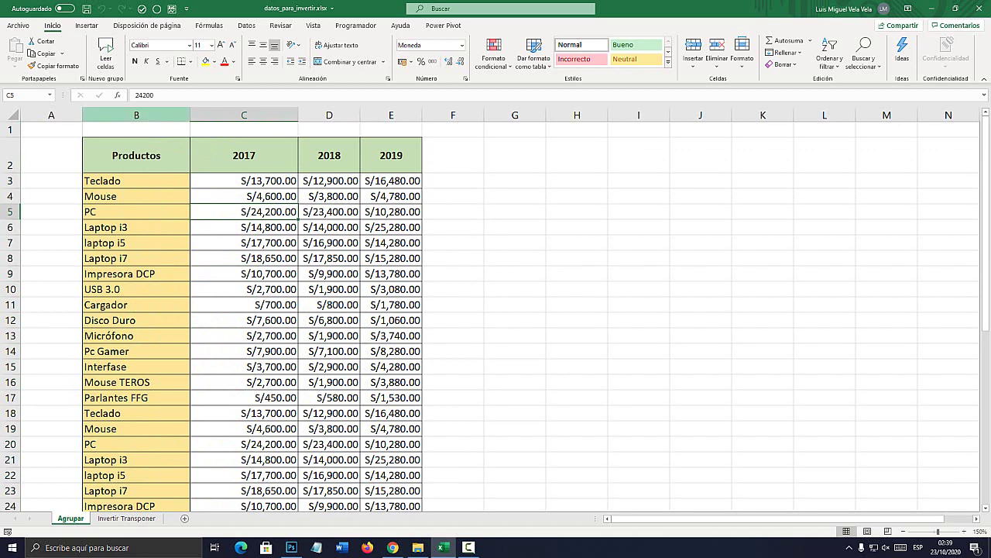
{"action": "key", "text": "ctrl+shift+Down"}
{"action": "key", "text": "ctrl+shift+Down"}
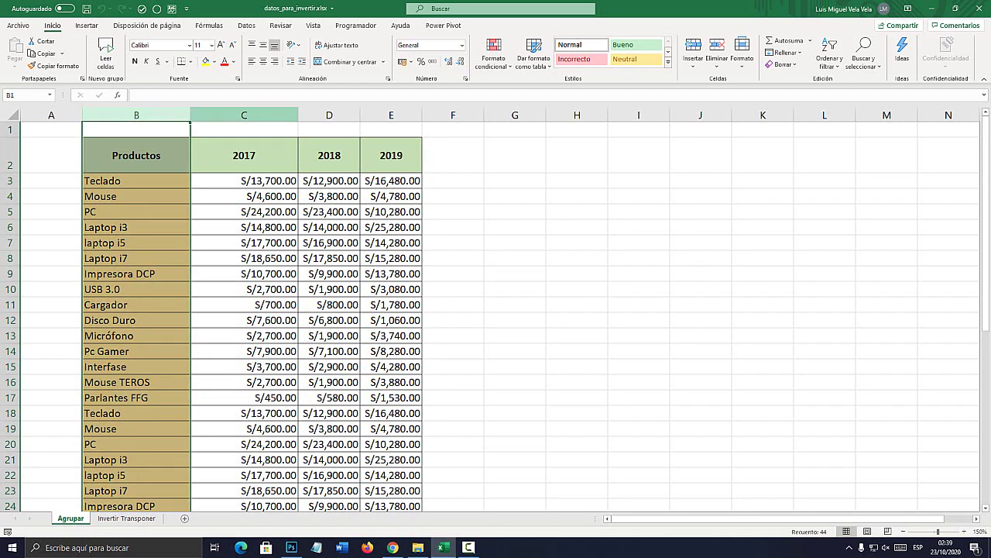
{"action": "left_click", "coordinate": [244, 114]}
{"action": "left_click", "coordinate": [329, 114]}
{"action": "left_click", "coordinate": [391, 115]}
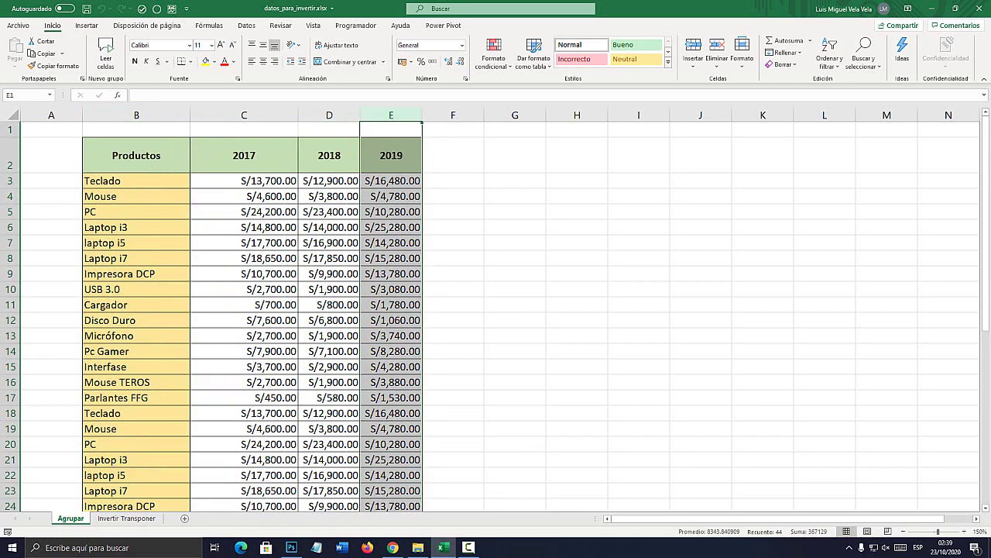
Examine the Productos column of the Agrupar table for repeated products such as Teclado.
{"action": "left_click", "coordinate": [136, 181]}
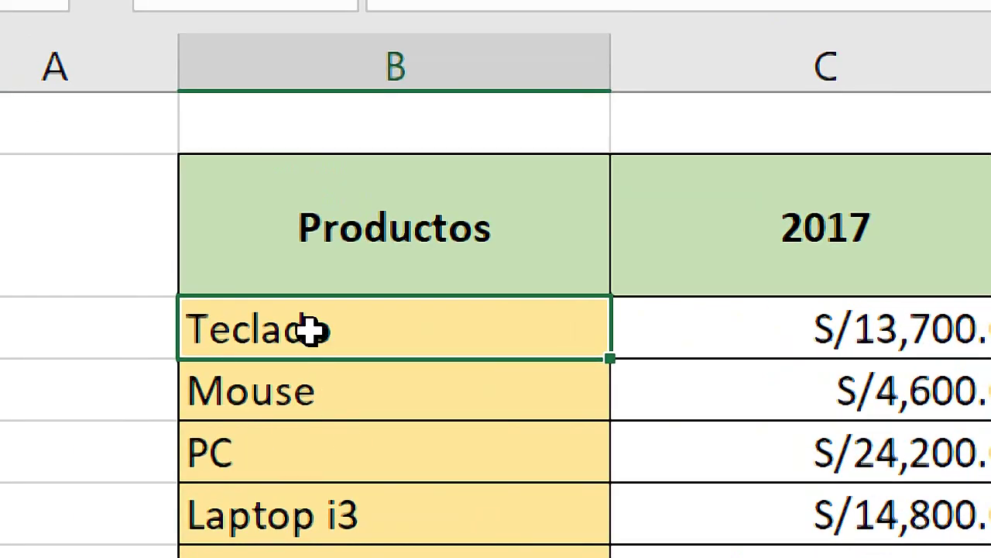
{"action": "scroll", "coordinate": [343, 321], "scroll_direction": "down", "scroll_amount": 4}
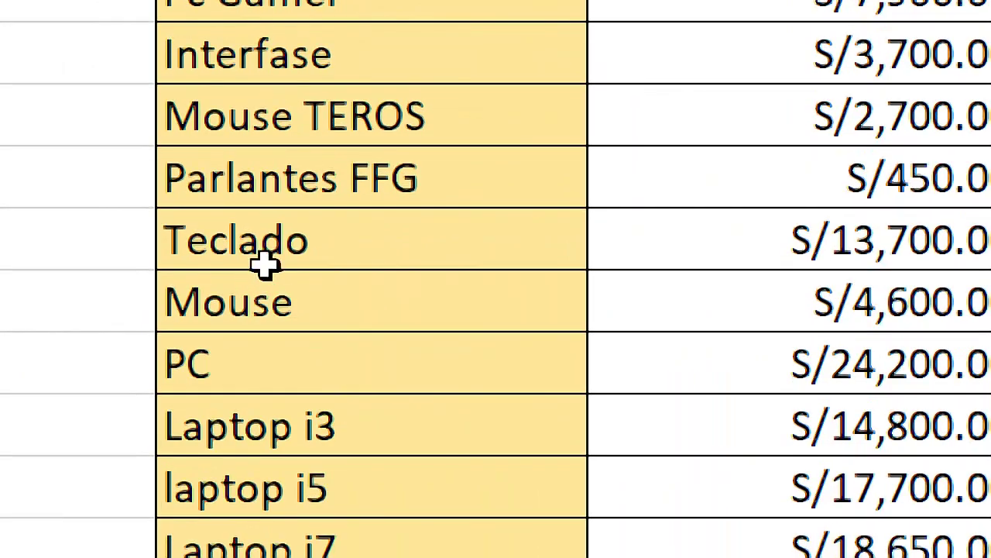
{"action": "left_click", "coordinate": [286, 259]}
{"action": "scroll", "coordinate": [340, 442], "scroll_direction": "down", "scroll_amount": 3}
{"action": "scroll", "coordinate": [343, 447], "scroll_direction": "down", "scroll_amount": 4}
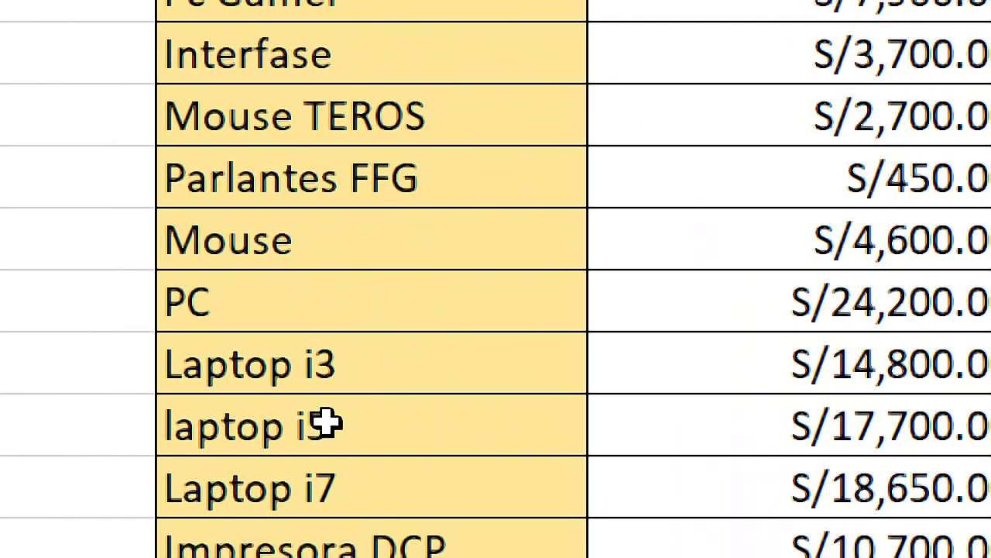
{"action": "scroll", "coordinate": [327, 425], "scroll_direction": "down", "scroll_amount": 1}
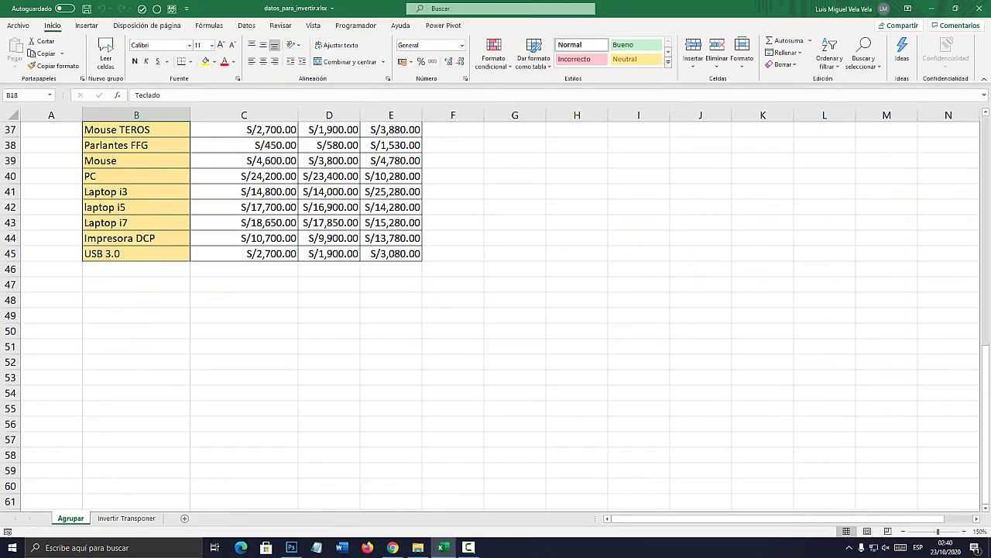
{"action": "scroll", "coordinate": [490, 316], "scroll_direction": "up", "scroll_amount": 12}
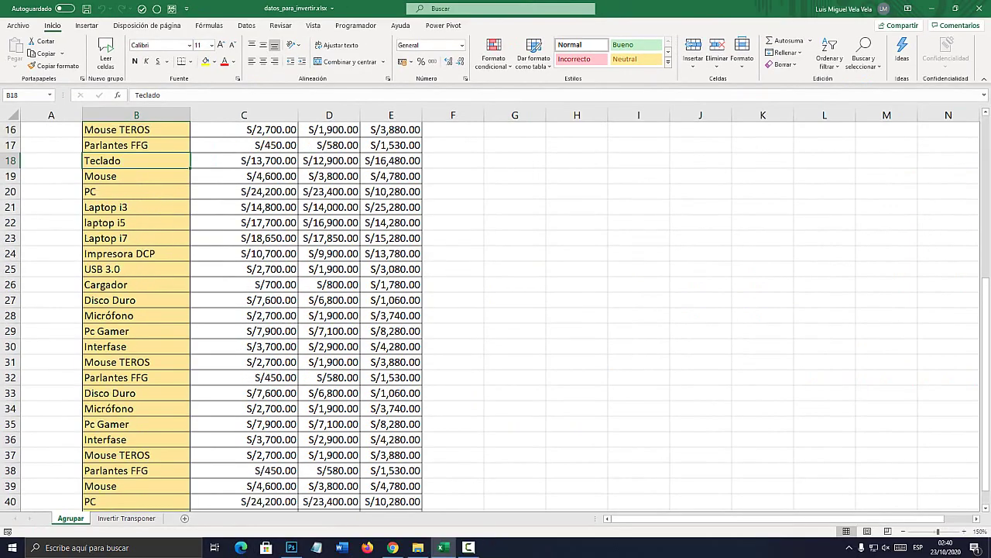
{"action": "left_click", "coordinate": [136, 180]}
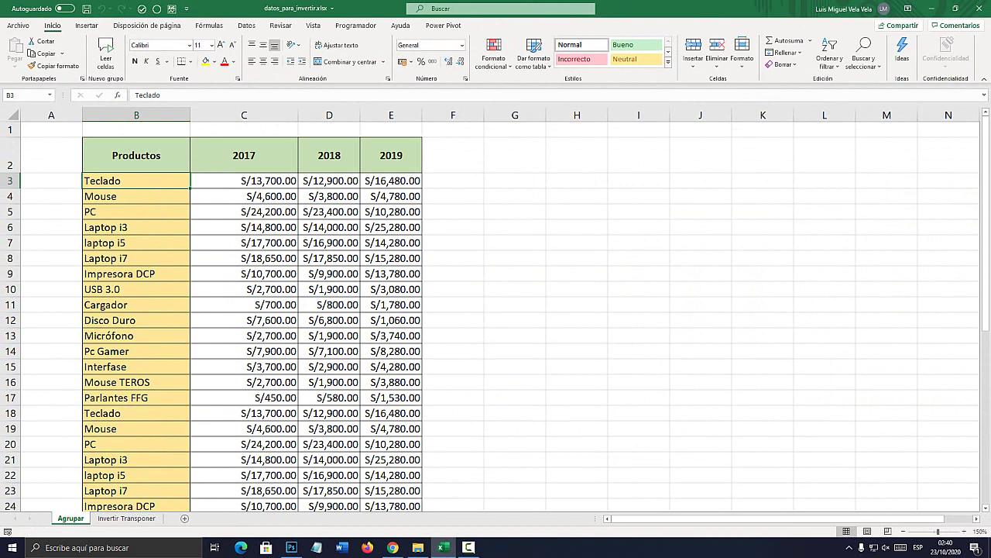
{"action": "left_click", "coordinate": [244, 196]}
{"action": "left_click", "coordinate": [244, 242]}
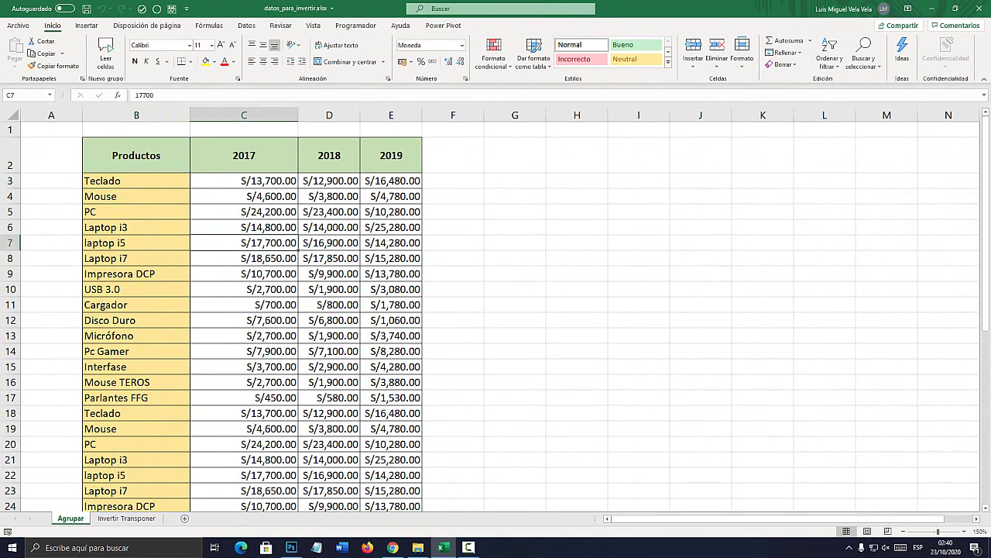
{"action": "scroll", "coordinate": [496, 310], "scroll_direction": "down", "scroll_amount": 4}
{"action": "scroll", "coordinate": [496, 310], "scroll_direction": "up", "scroll_amount": 4}
Load the range B2:E45 of the Agrupar sheet into the Power Query Editor as a table with headers.
{"action": "left_click_drag", "start_coordinate": [136, 155], "coordinate": [423, 512]}
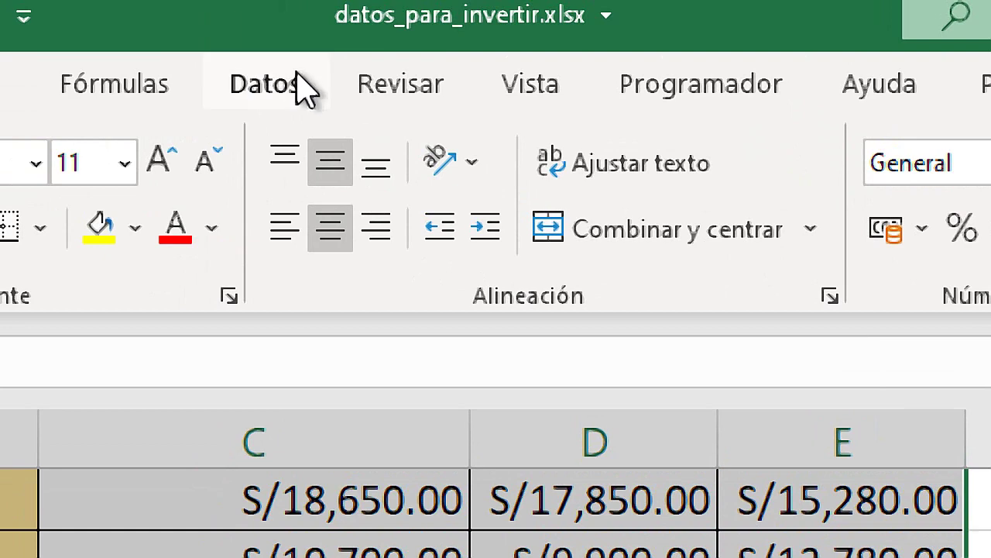
{"action": "left_click", "coordinate": [267, 85]}
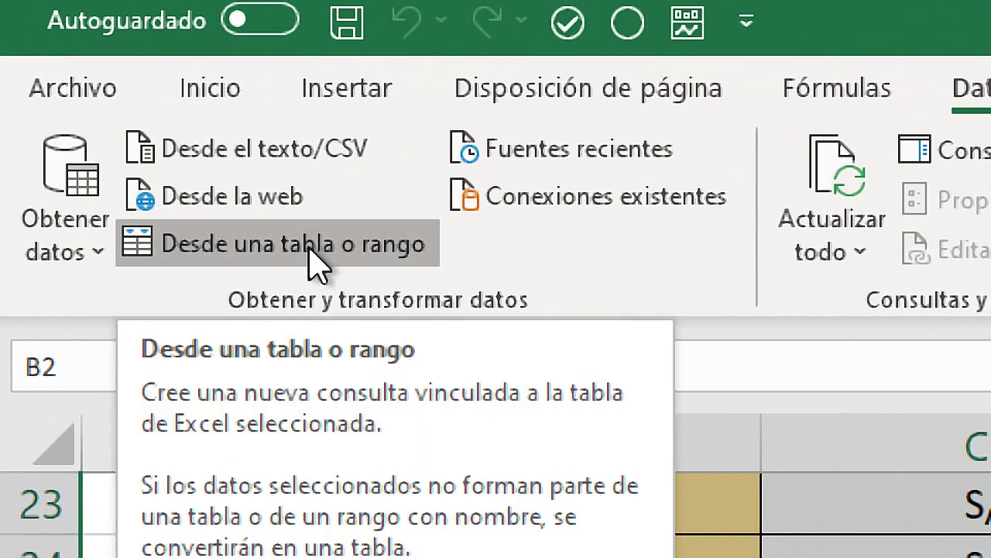
{"action": "left_click", "coordinate": [312, 247]}
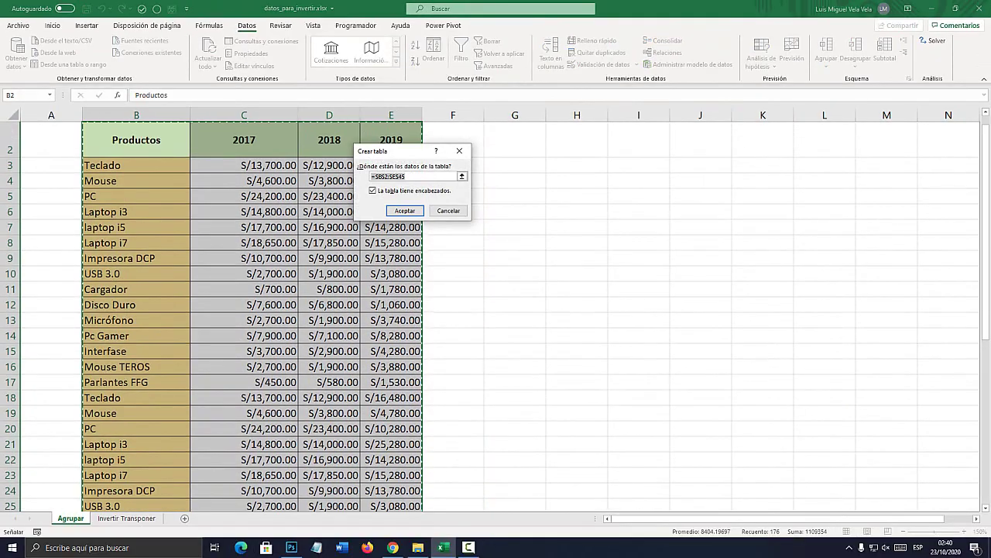
{"action": "left_click", "coordinate": [404, 210]}
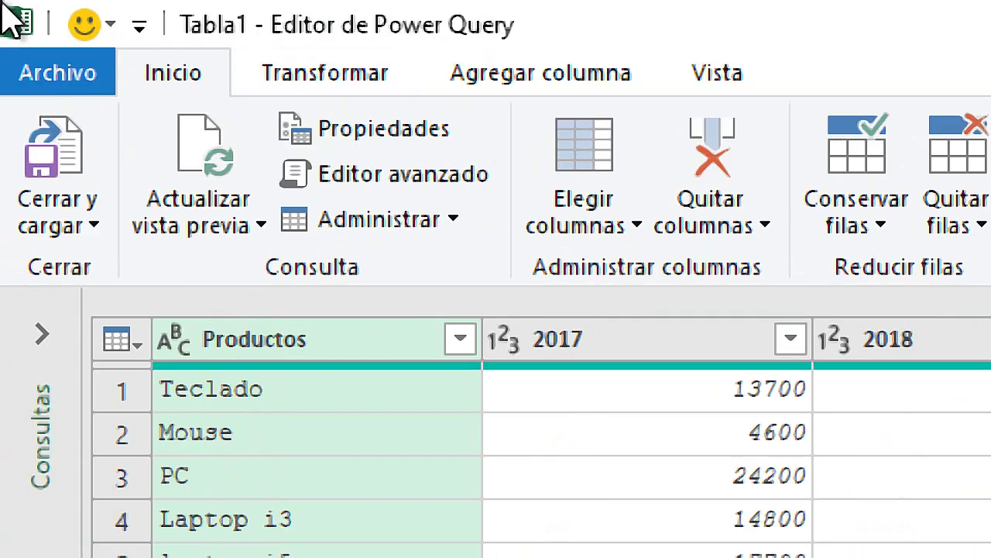
Start a basic Group By (Agrupar por) on the query with Productos as the grouping column.
{"action": "left_click", "coordinate": [81, 17]}
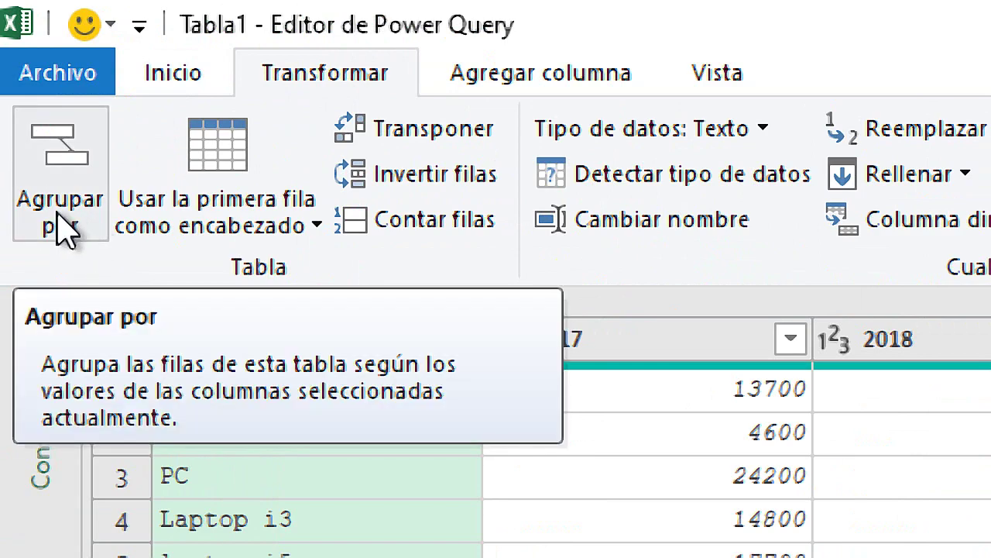
{"action": "left_click", "coordinate": [63, 157]}
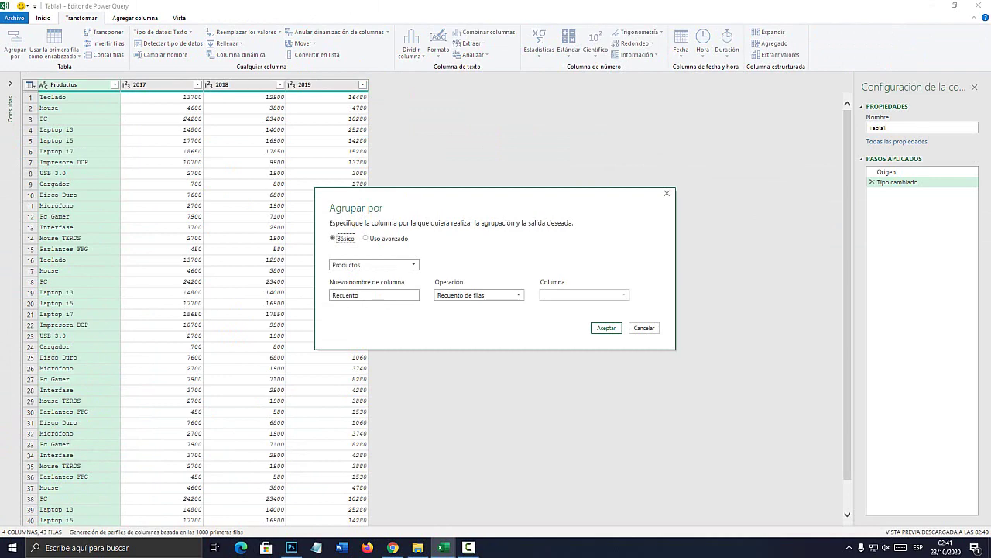
{"action": "left_click_drag", "start_coordinate": [481, 196], "coordinate": [440, 128]}
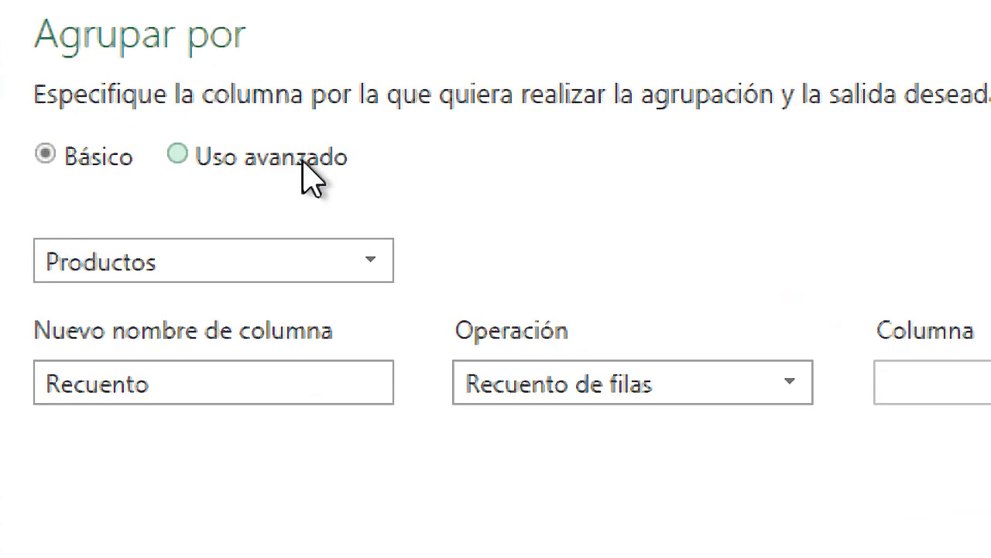
{"action": "left_click", "coordinate": [380, 299]}
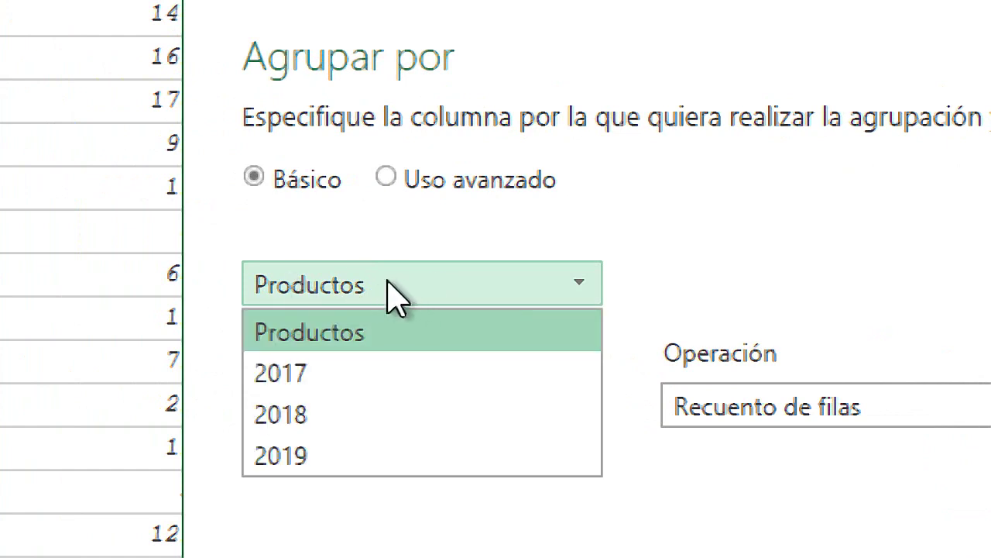
{"action": "left_click", "coordinate": [309, 333]}
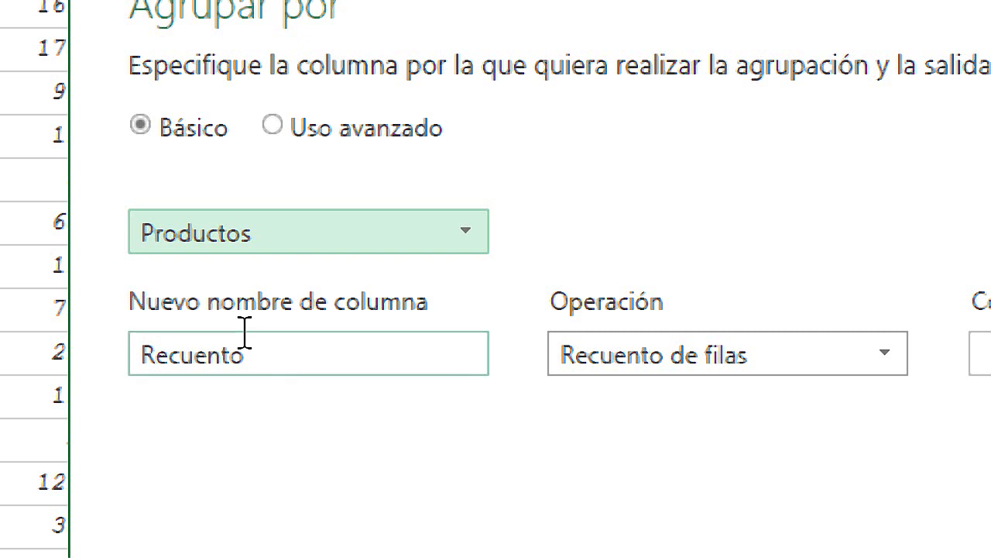
{"action": "left_click", "coordinate": [327, 230]}
Name the new grouped column "Suma total por productos".
{"action": "double_click", "coordinate": [286, 358]}
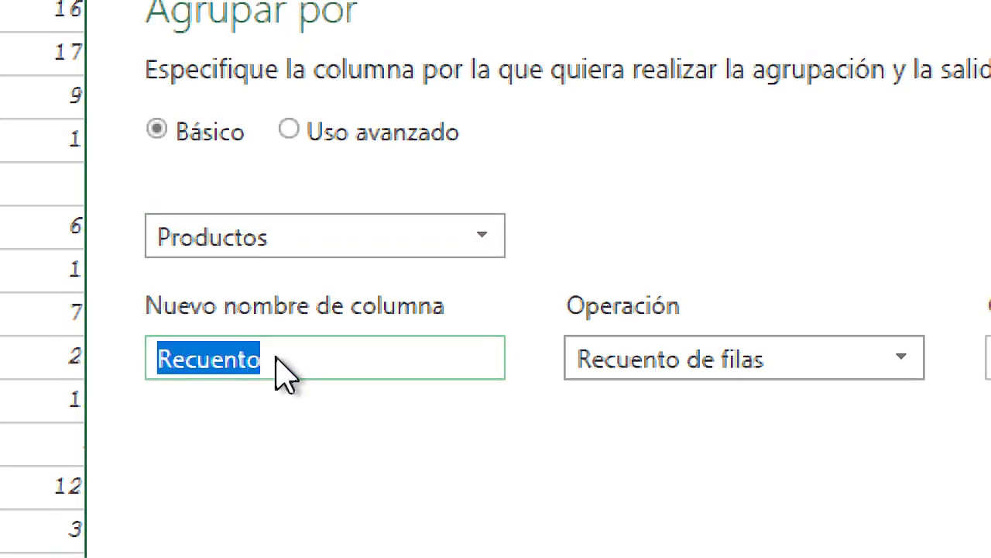
{"action": "type", "text": "Suma "}
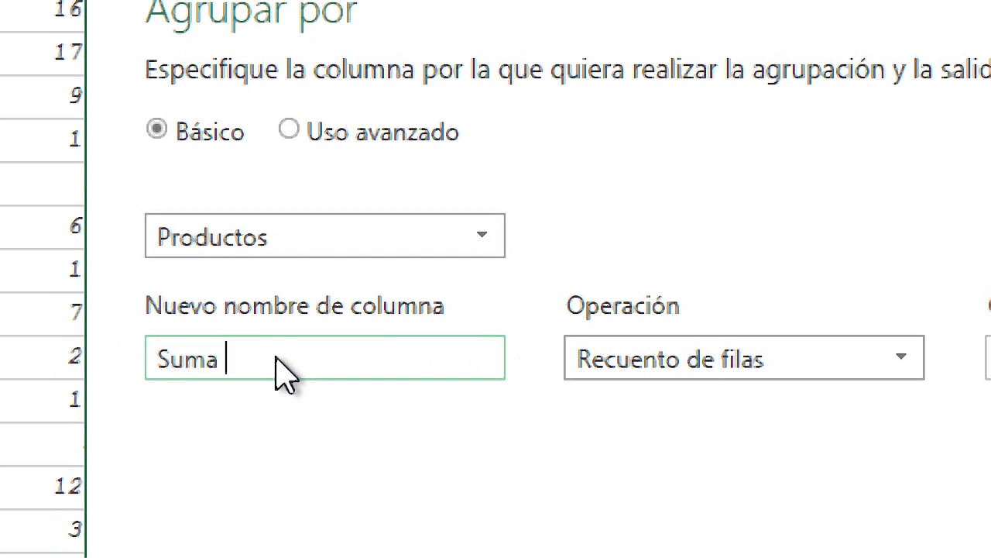
{"action": "type", "text": "por productos"}
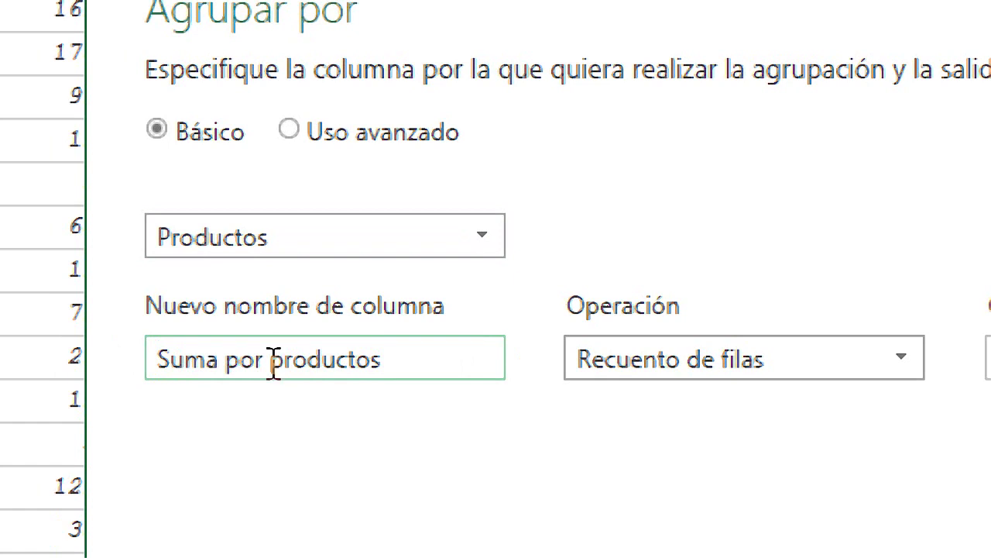
{"action": "left_click", "coordinate": [226, 358]}
{"action": "type", "text": "taoal"}
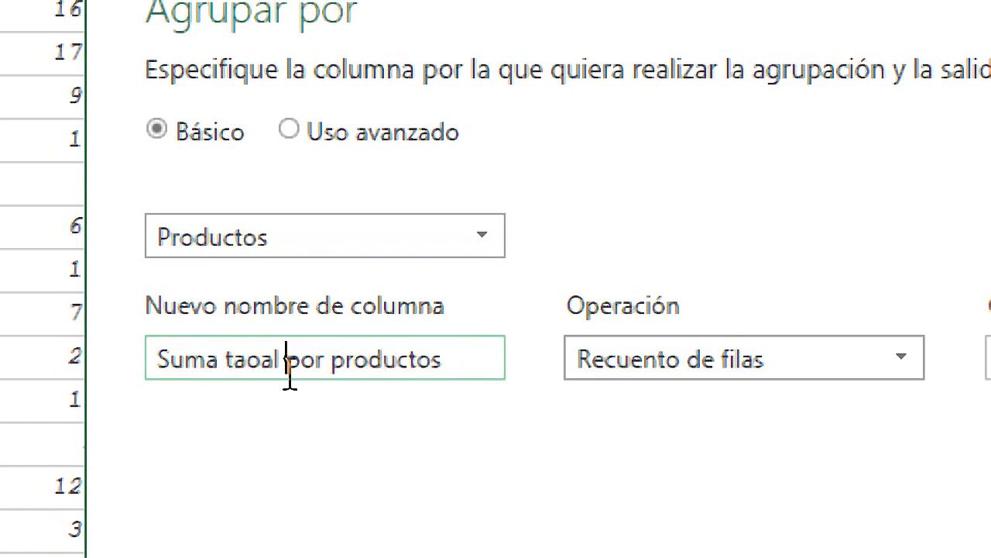
{"action": "left_click", "coordinate": [249, 349]}
{"action": "type", "text": "c"}
{"action": "key", "text": "Left"}
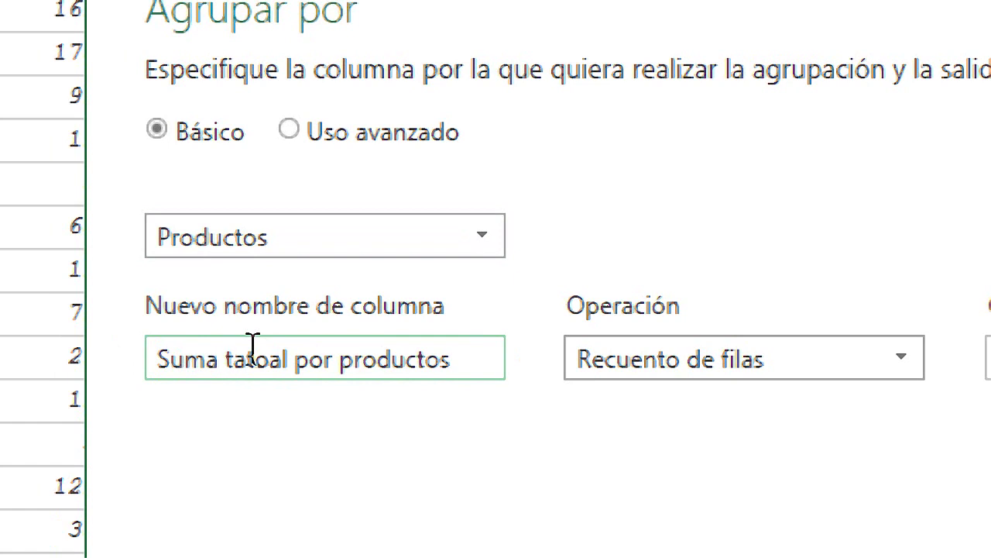
{"action": "key", "text": "Delete"}
{"action": "key", "text": "Right"}
{"action": "key", "text": "Right"}
{"action": "type", "text": "t"}
{"action": "key", "text": "BackSpace"}
{"action": "key", "text": "Left"}
{"action": "type", "text": "t"}
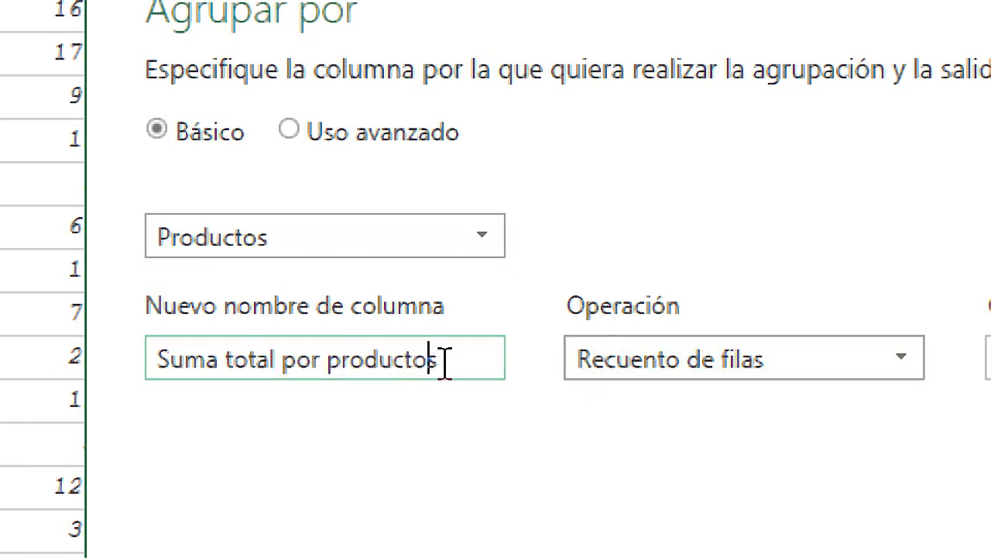
{"action": "left_click_drag", "start_coordinate": [443, 362], "coordinate": [177, 372]}
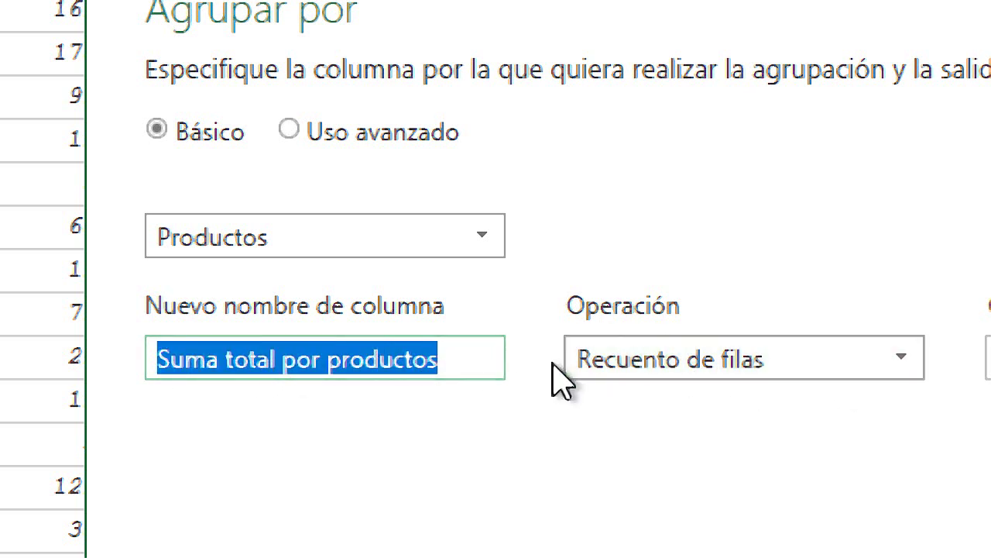
Set the grouping operation to Suma over the 2019 column and apply the grouping.
{"action": "left_click", "coordinate": [697, 370]}
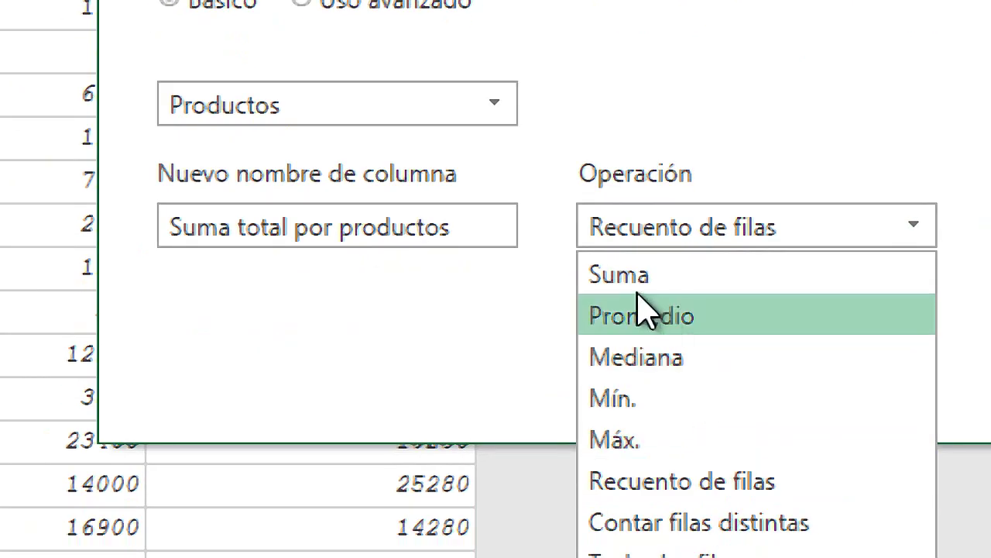
{"action": "left_click", "coordinate": [641, 281]}
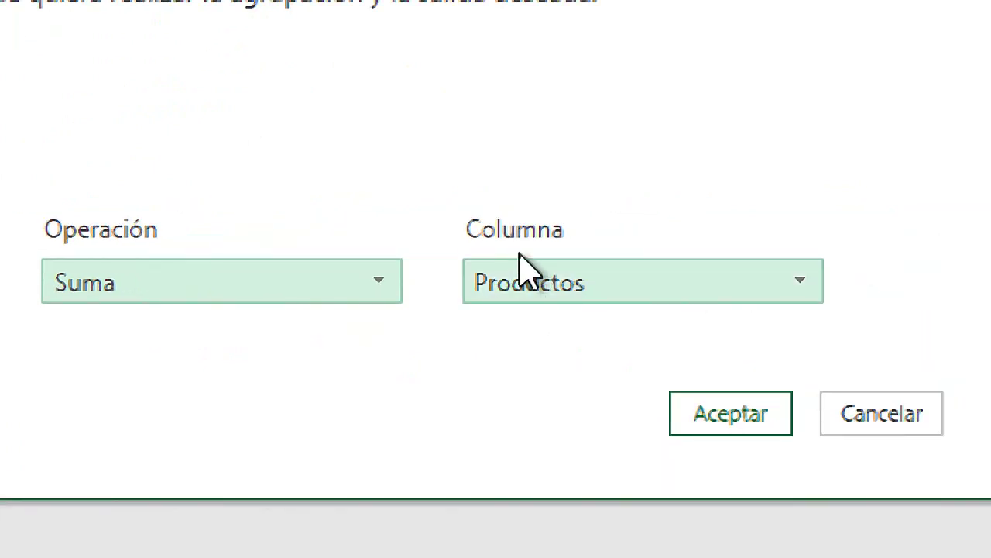
{"action": "left_click", "coordinate": [558, 283]}
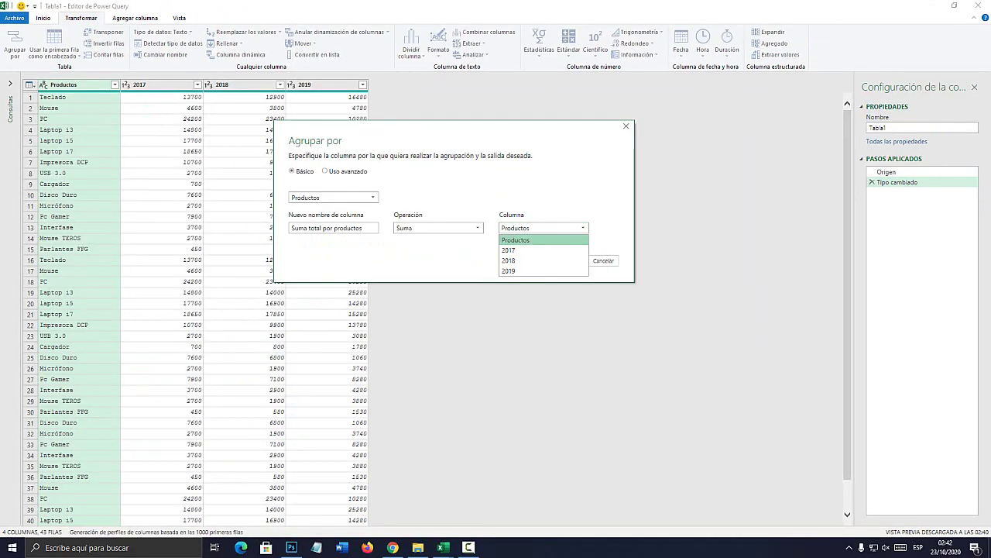
{"action": "left_click", "coordinate": [155, 93]}
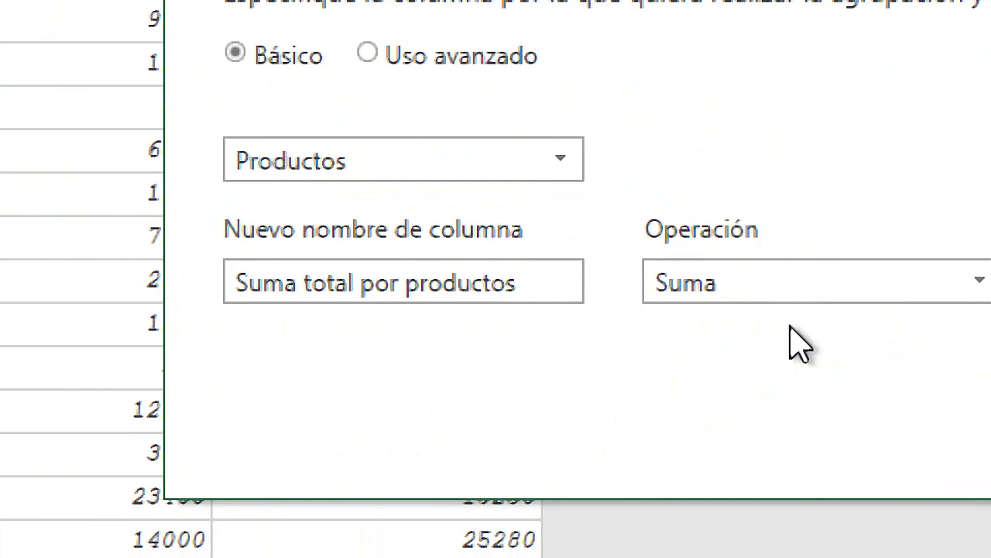
{"action": "left_click", "coordinate": [658, 300]}
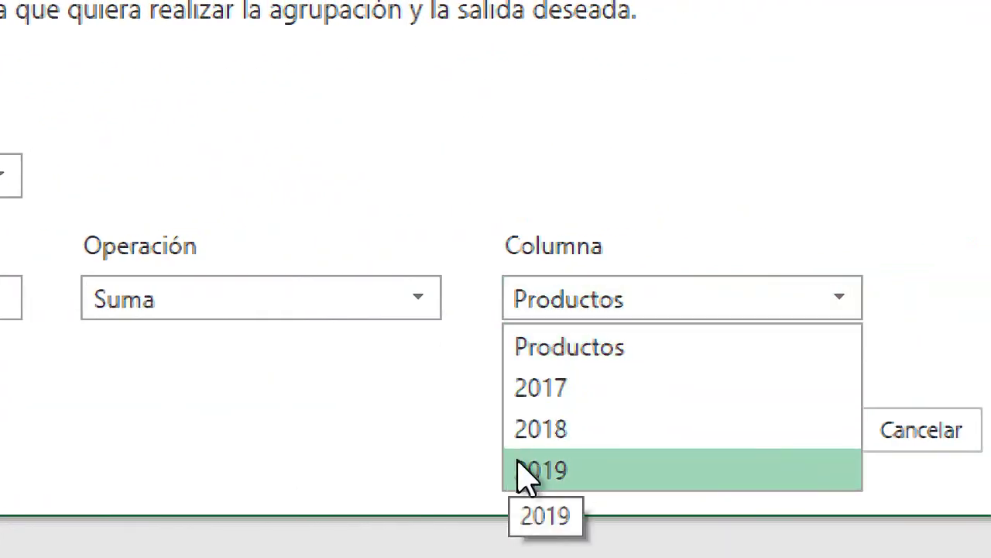
{"action": "left_click", "coordinate": [557, 467]}
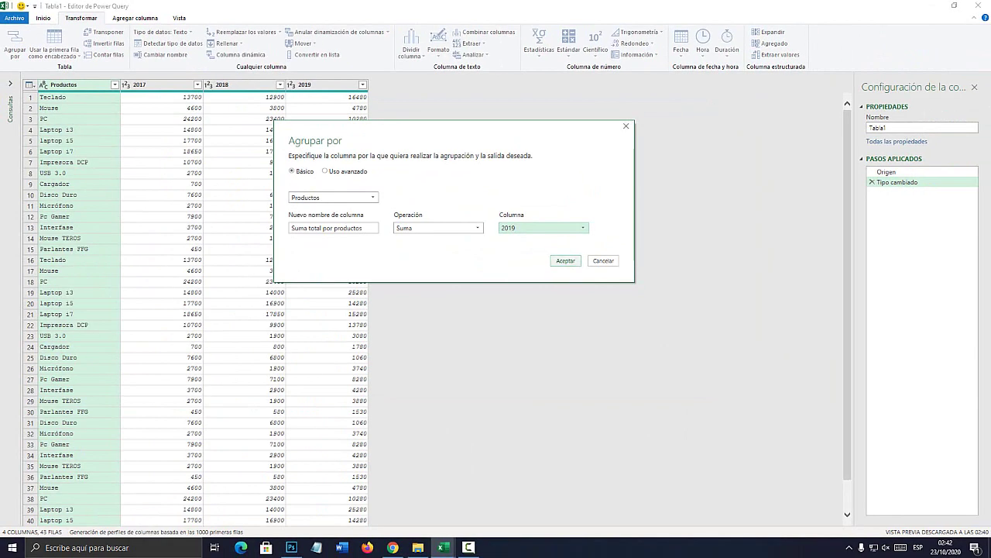
{"action": "key", "text": "Return"}
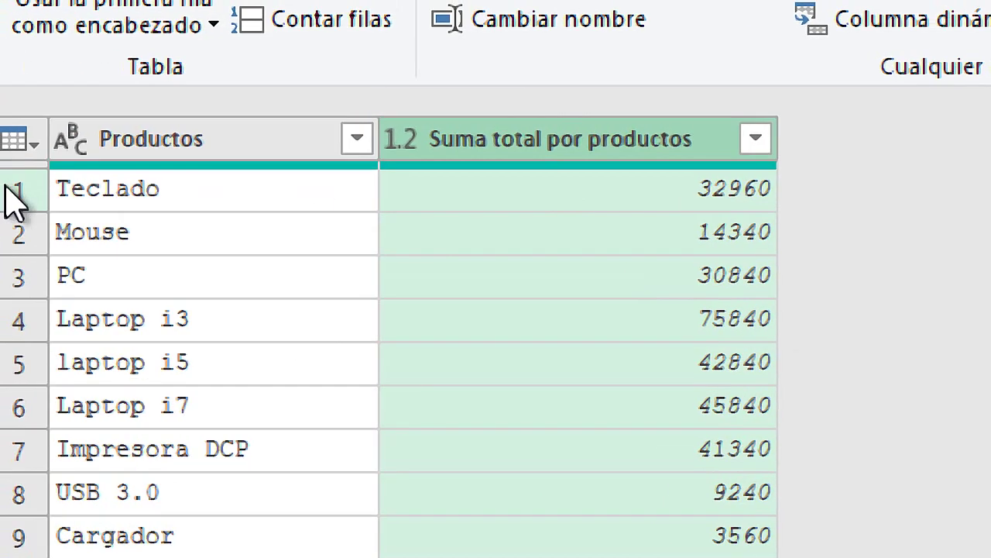
Check the total for Teclado in the grouped result and close the Power Query Editor, keeping the changes to load it to a worksheet.
{"action": "left_click", "coordinate": [113, 194]}
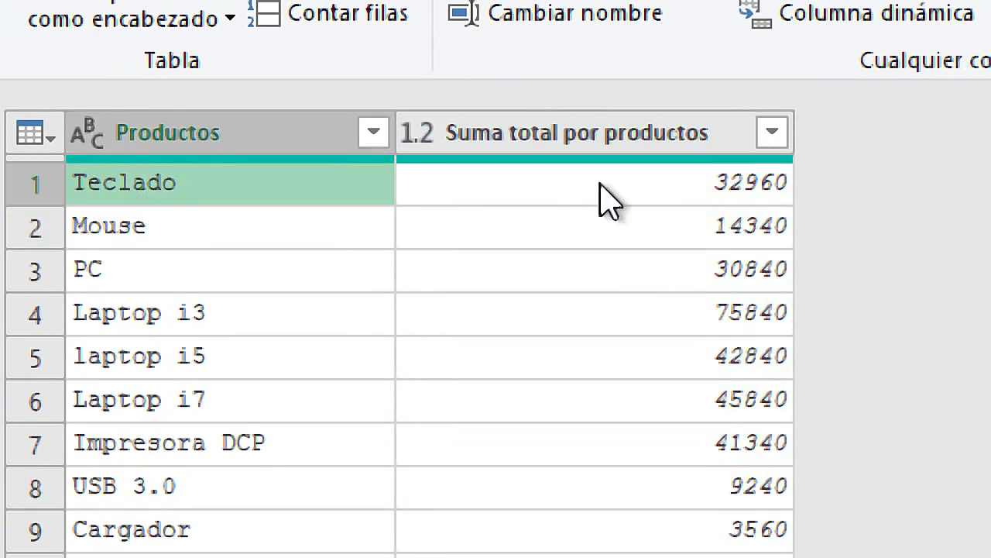
{"action": "left_click", "coordinate": [606, 197]}
{"action": "left_click", "coordinate": [114, 195]}
{"action": "left_click", "coordinate": [485, 205]}
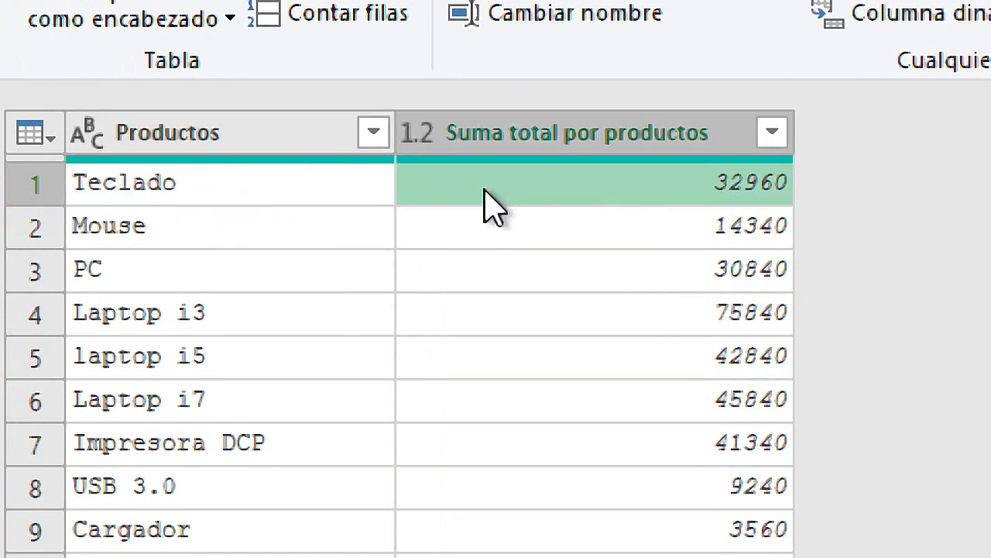
{"action": "left_click", "coordinate": [141, 198]}
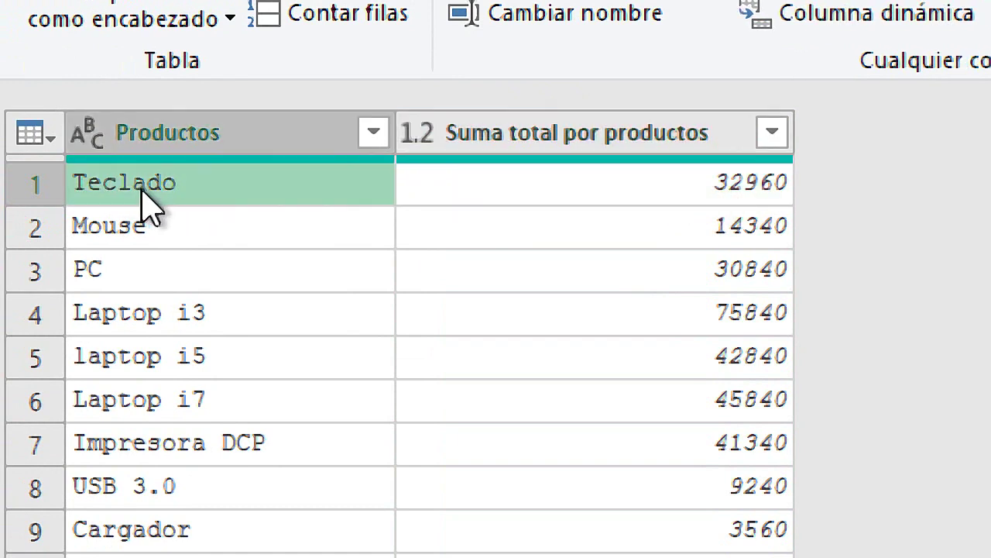
{"action": "left_click", "coordinate": [739, 203]}
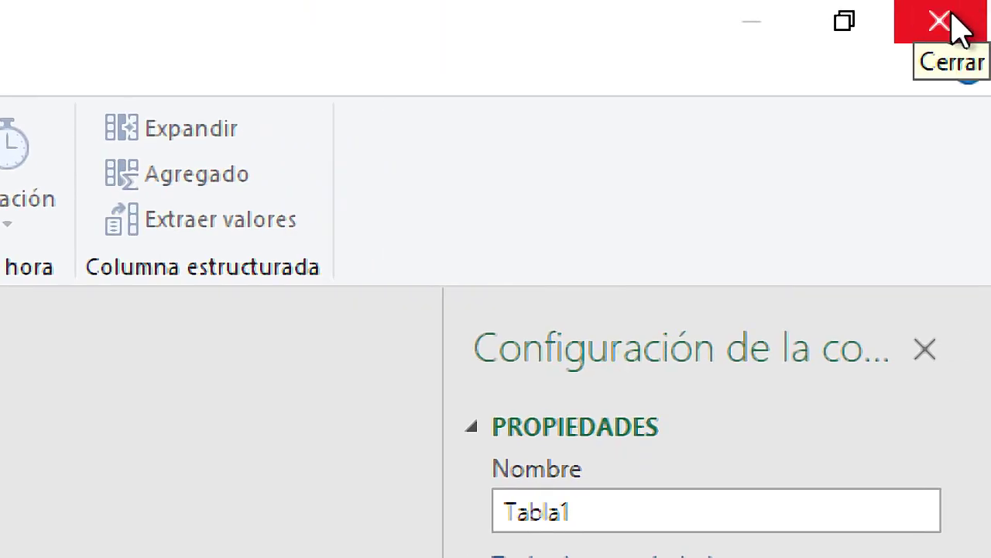
{"action": "left_click", "coordinate": [952, 16]}
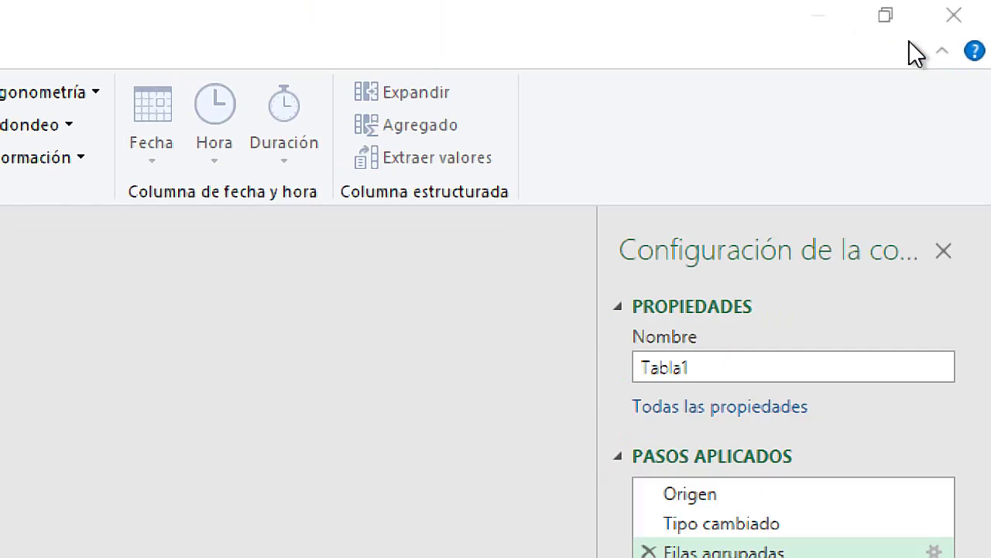
{"action": "key", "text": "Return"}
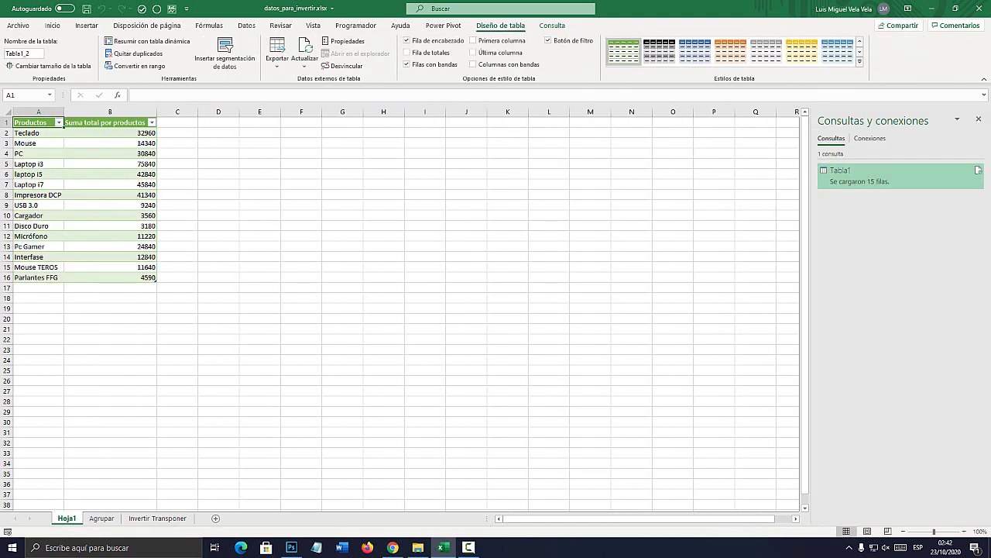
Examine the loaded table of product totals on Hoja1 at 190% zoom and compare it with the source table on the Agrupar sheet.
{"action": "left_click_drag", "start_coordinate": [110, 277], "coordinate": [39, 123]}
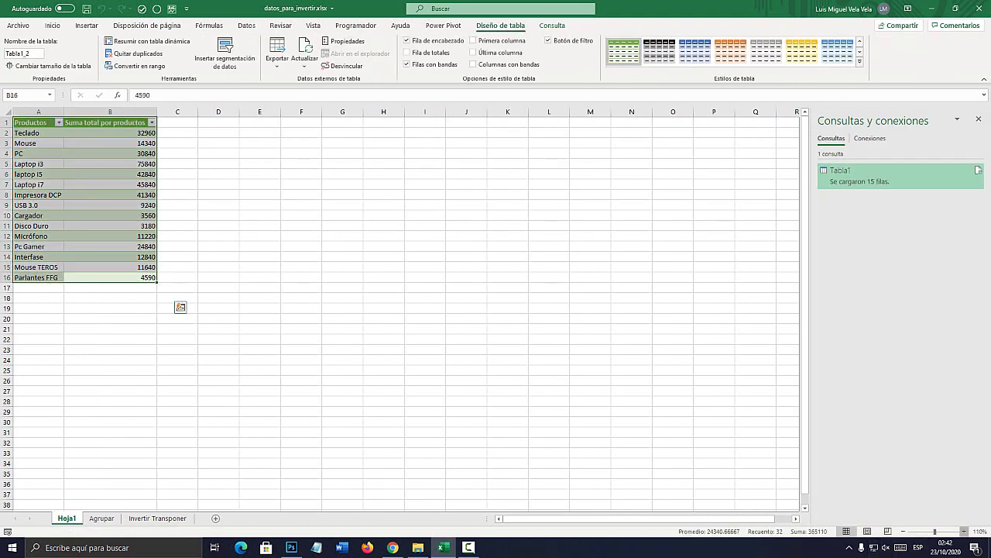
{"action": "left_click", "coordinate": [963, 531]}
{"action": "left_click", "coordinate": [964, 532]}
{"action": "left_click", "coordinate": [963, 531]}
{"action": "left_click", "coordinate": [964, 531]}
{"action": "left_click", "coordinate": [964, 531]}
{"action": "left_click", "coordinate": [963, 531]}
{"action": "left_click", "coordinate": [963, 531]}
{"action": "left_click", "coordinate": [963, 532]}
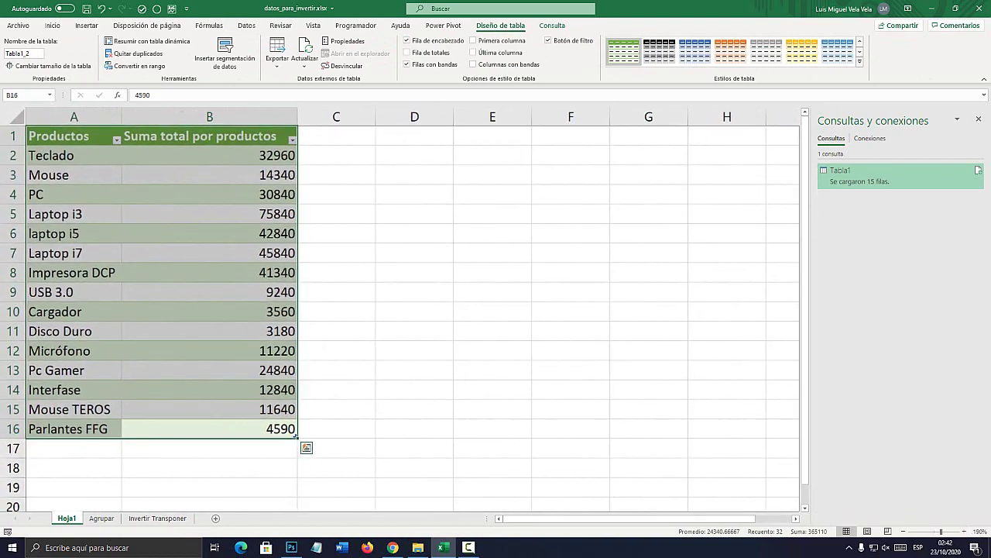
{"action": "left_click", "coordinate": [209, 194]}
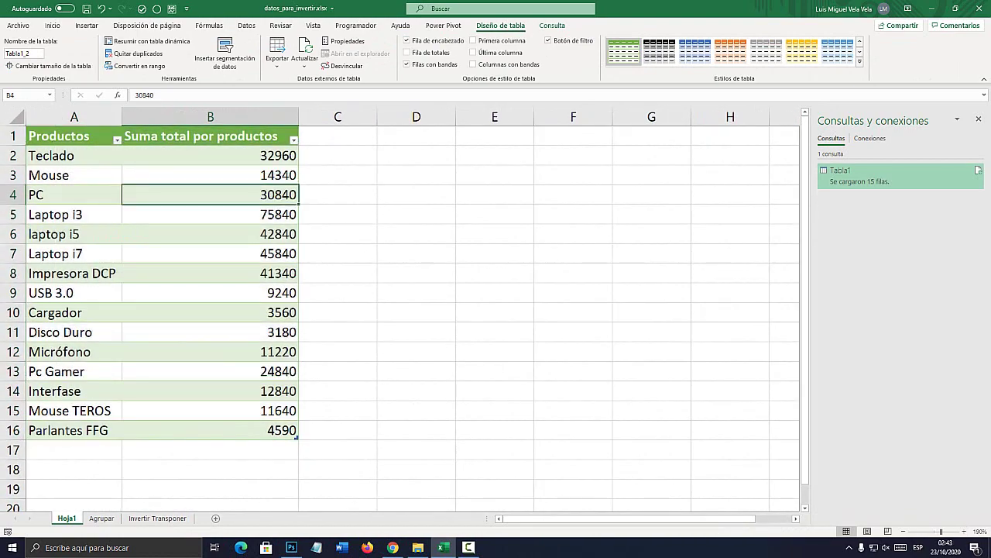
{"action": "left_click_drag", "start_coordinate": [73, 136], "coordinate": [210, 429]}
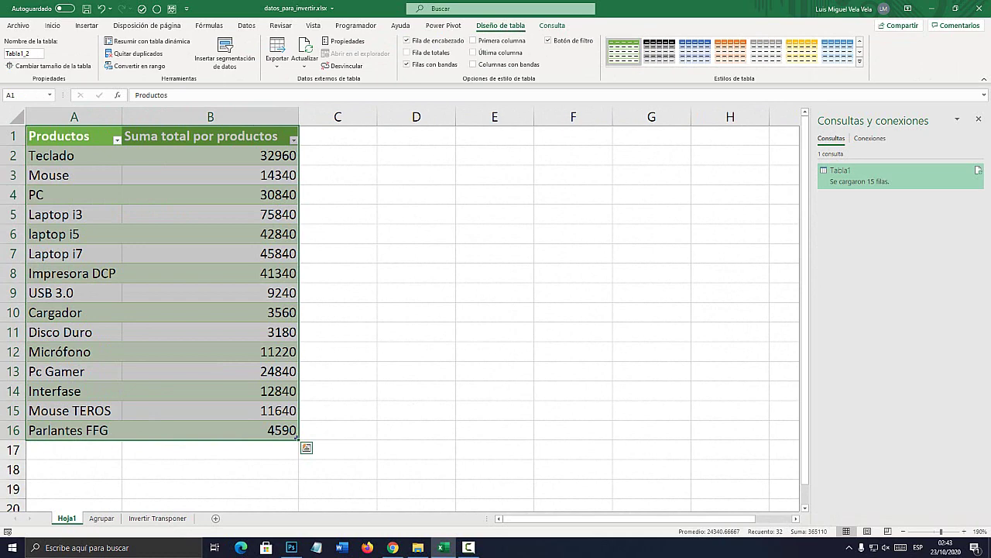
{"action": "key", "text": "ctrl+Page_Down"}
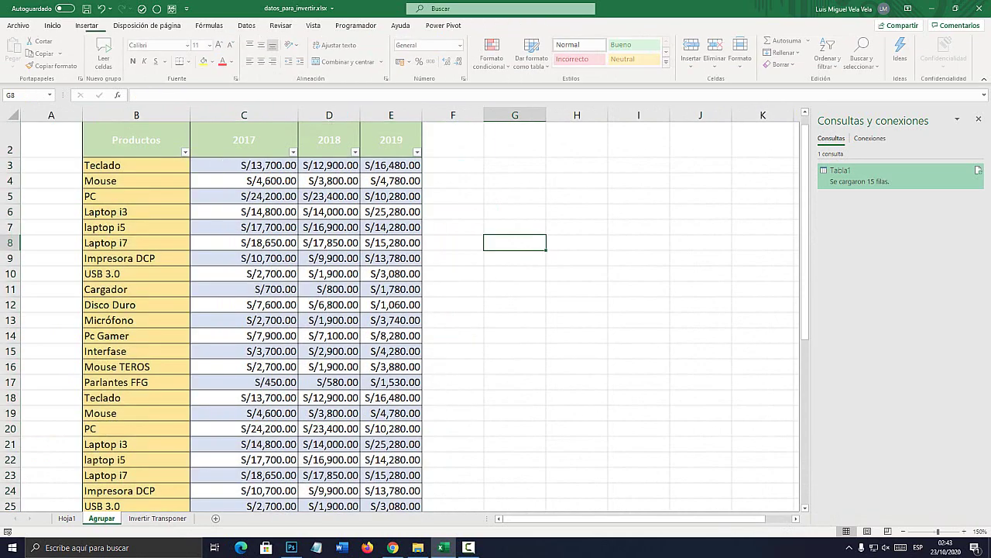
{"action": "key", "text": "ctrl+Page_Up"}
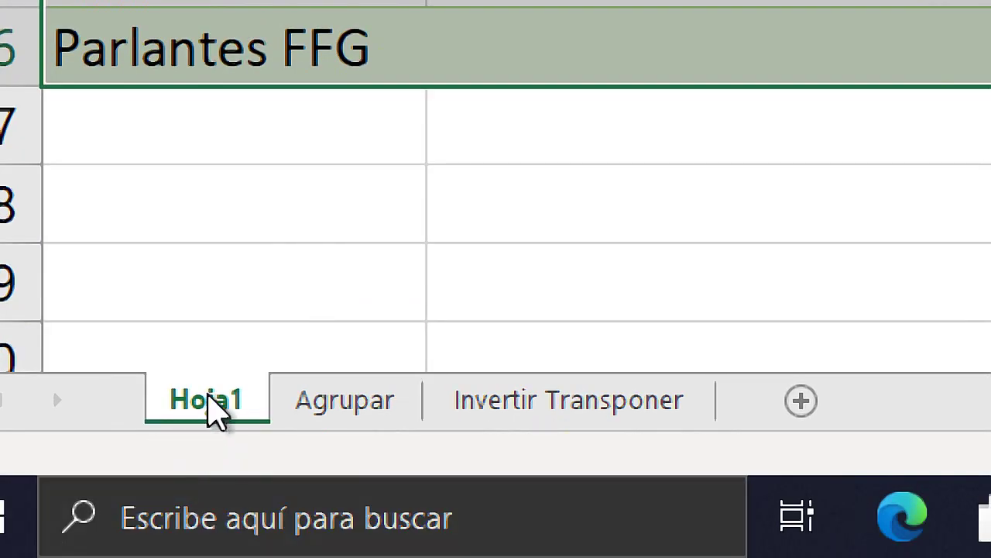
Rename the Hoja1 worksheet as Suma.
{"action": "double_click", "coordinate": [215, 410]}
{"action": "type", "text": "Suma"}
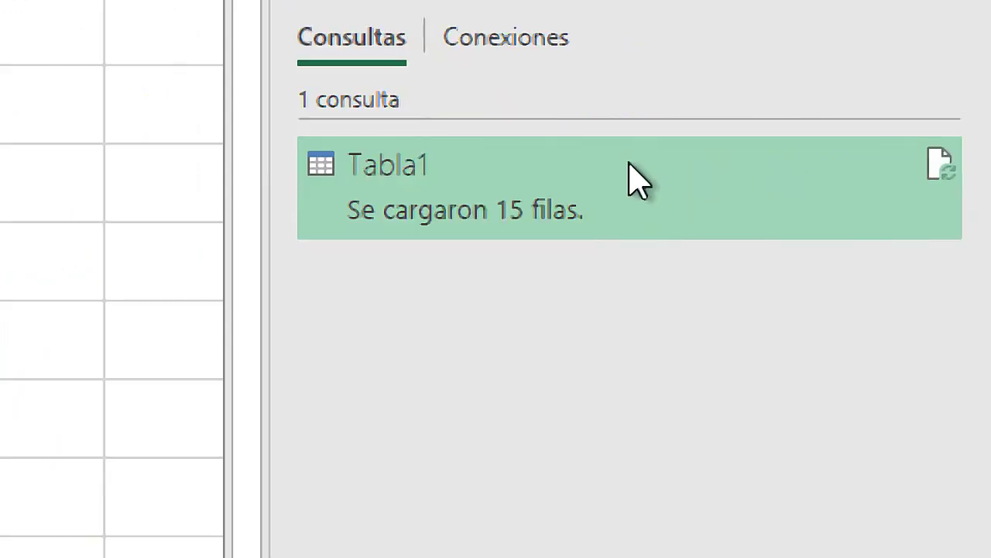
Duplicate the Tabla1 query and name the copy Recuento.
{"action": "right_click", "coordinate": [407, 163]}
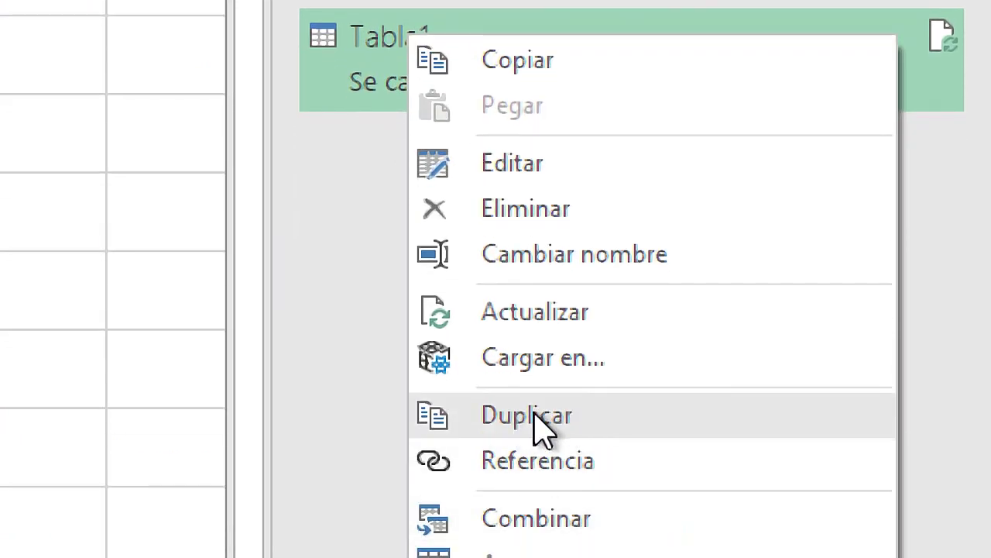
{"action": "left_click", "coordinate": [534, 542]}
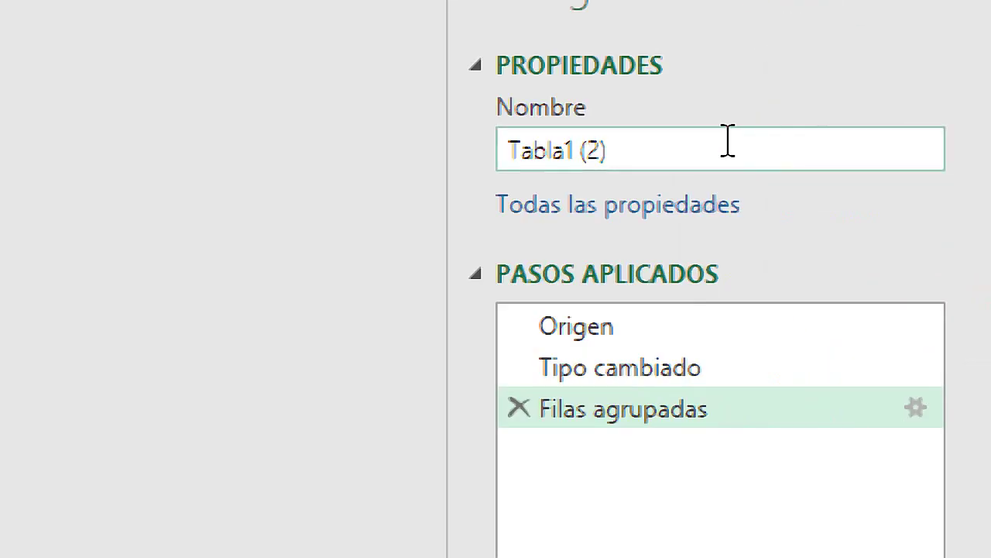
{"action": "left_click", "coordinate": [923, 125]}
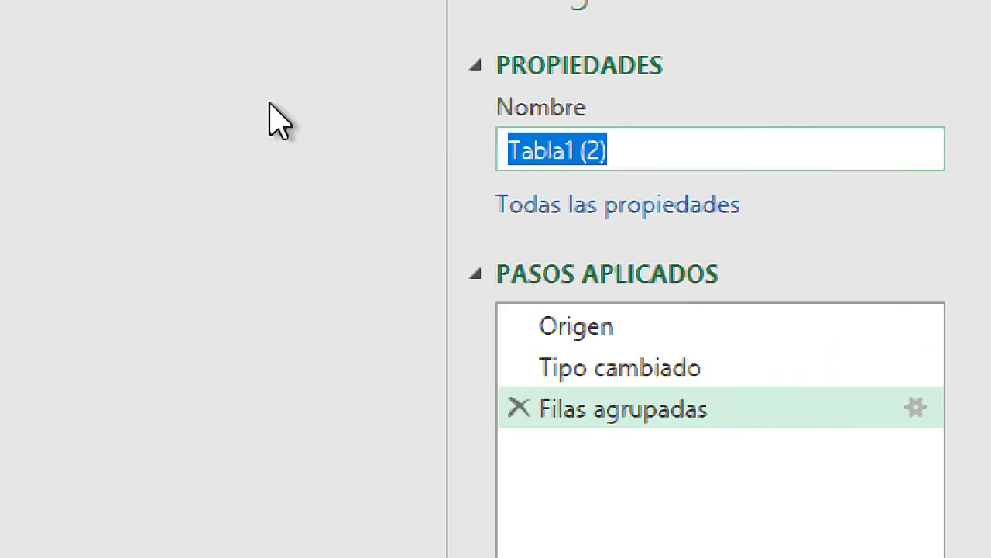
{"action": "type", "text": "R"}
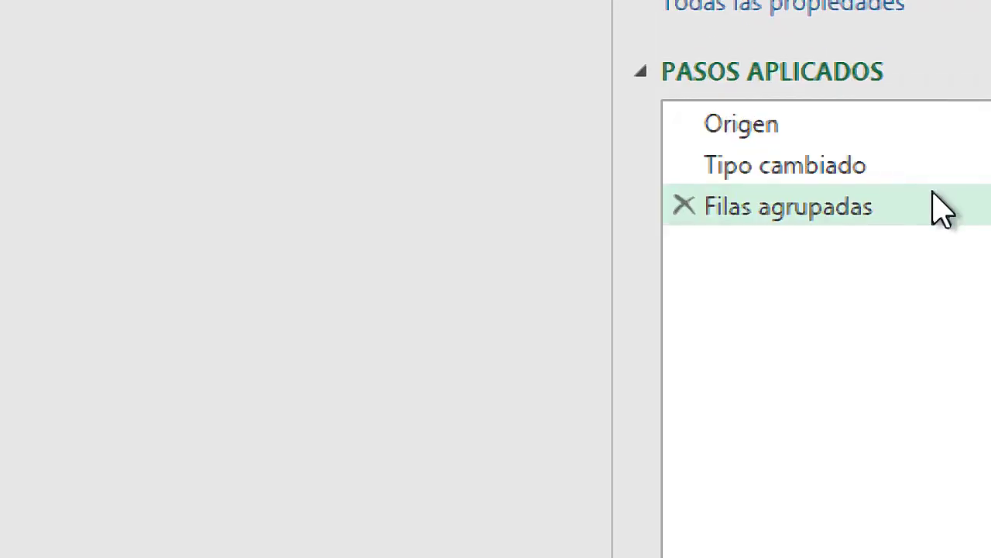
Remove the Filas agrupadas step from the Recuento query and start a basic Group By with Productos as the grouping column.
{"action": "left_click", "coordinate": [871, 192]}
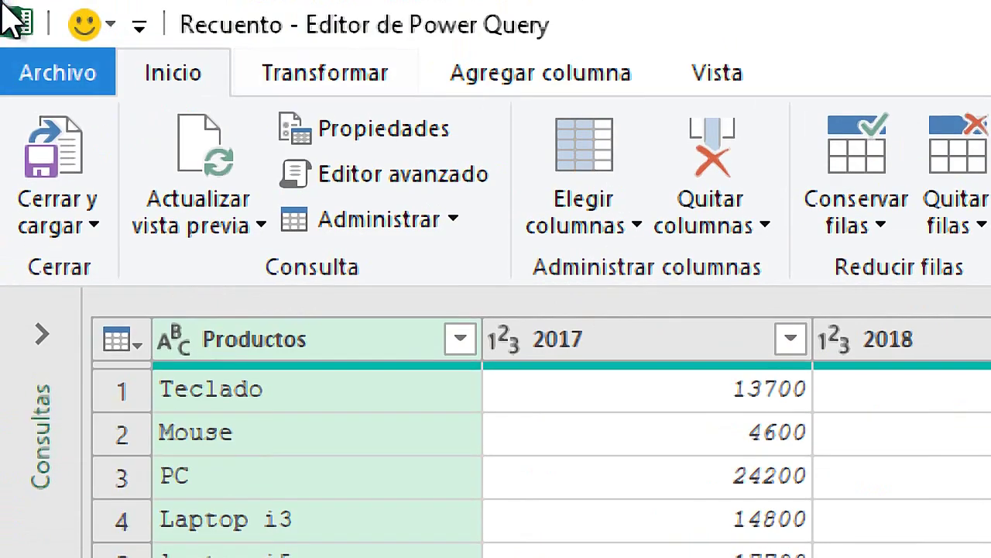
{"action": "left_click", "coordinate": [80, 21]}
{"action": "left_click", "coordinate": [83, 205]}
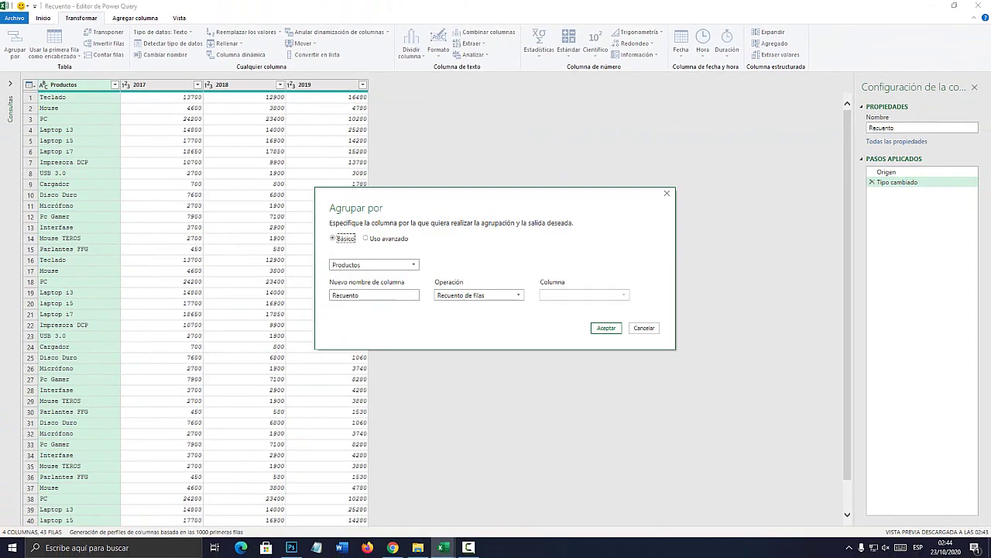
{"action": "left_click_drag", "start_coordinate": [503, 198], "coordinate": [606, 167]}
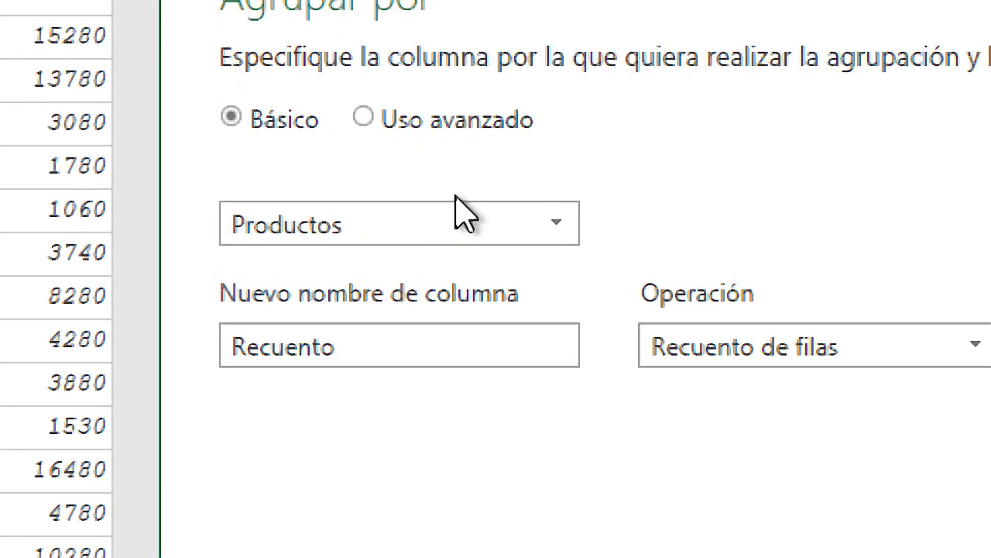
{"action": "left_click", "coordinate": [479, 199]}
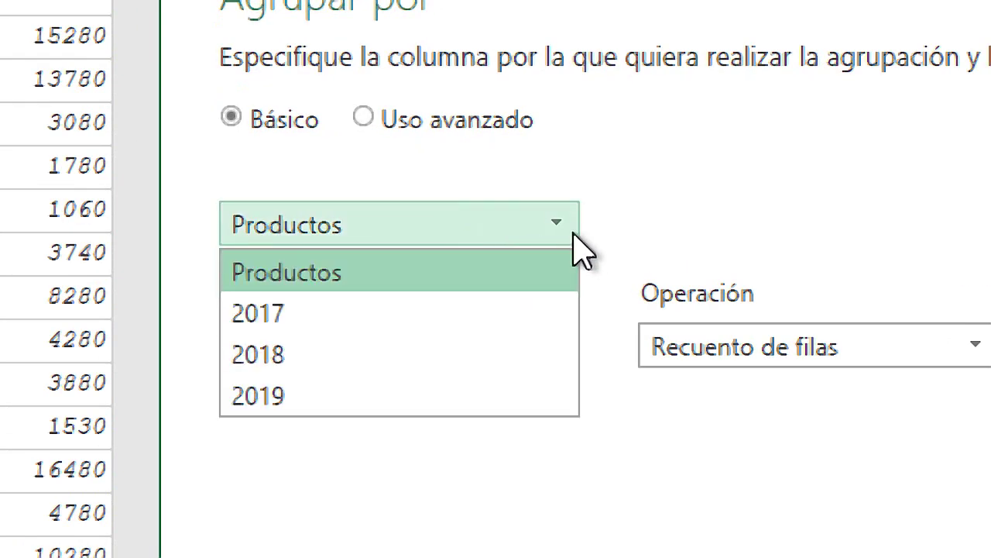
{"action": "left_click", "coordinate": [302, 260]}
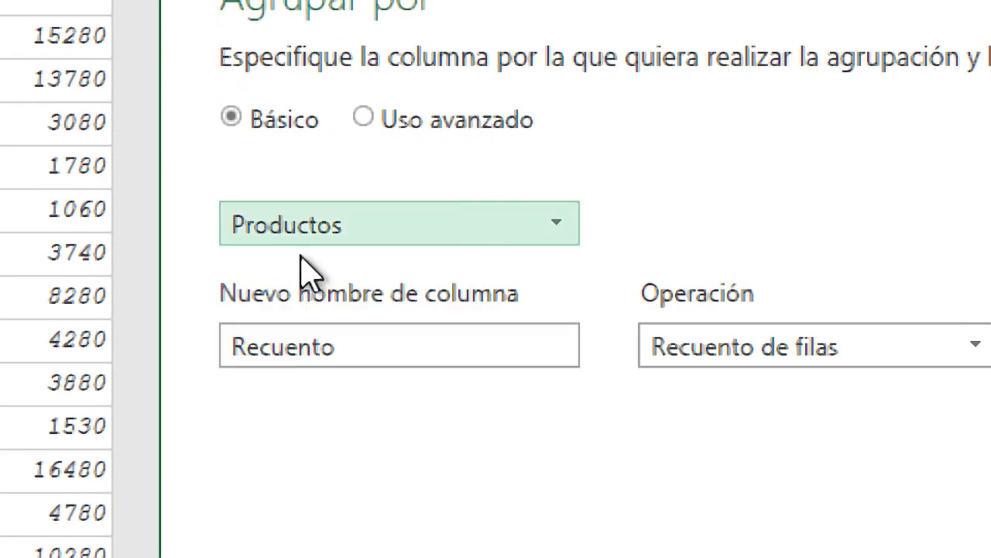
Keep Recuento as the new column name and choose Recuento de filas as the grouping operation.
{"action": "left_click", "coordinate": [305, 343]}
{"action": "left_click_drag", "start_coordinate": [359, 345], "coordinate": [122, 332]}
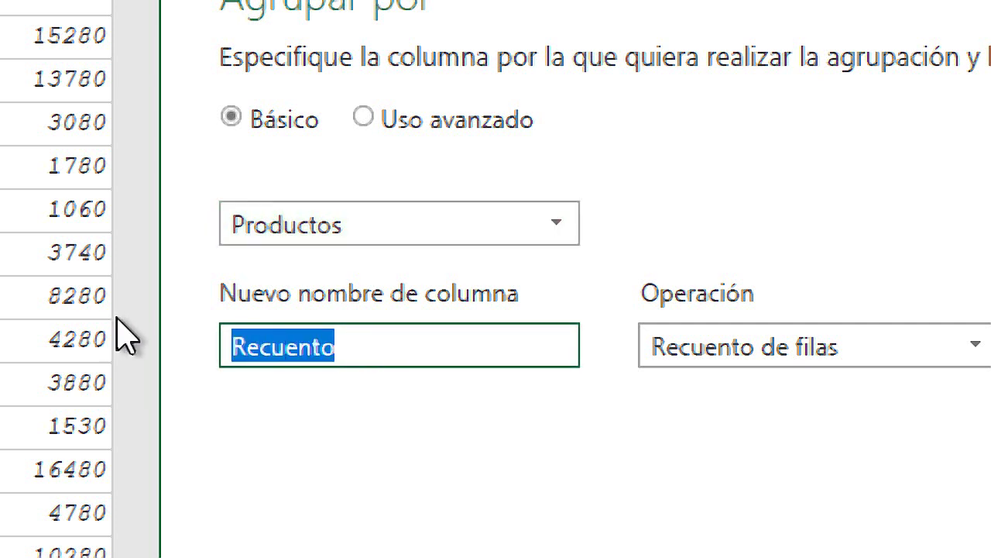
{"action": "left_click", "coordinate": [291, 346]}
{"action": "left_click_drag", "start_coordinate": [338, 345], "coordinate": [166, 354]}
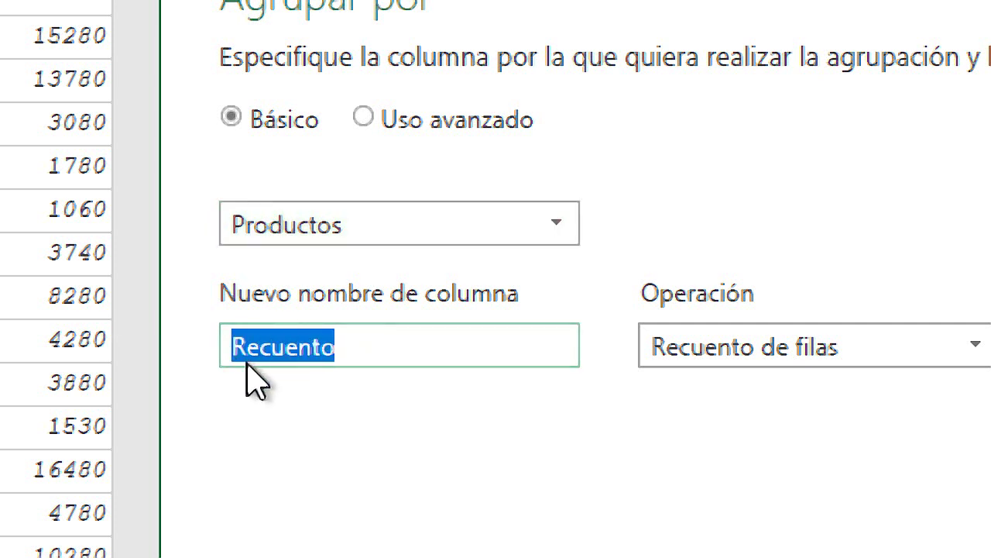
{"action": "left_click_drag", "start_coordinate": [327, 350], "coordinate": [121, 336]}
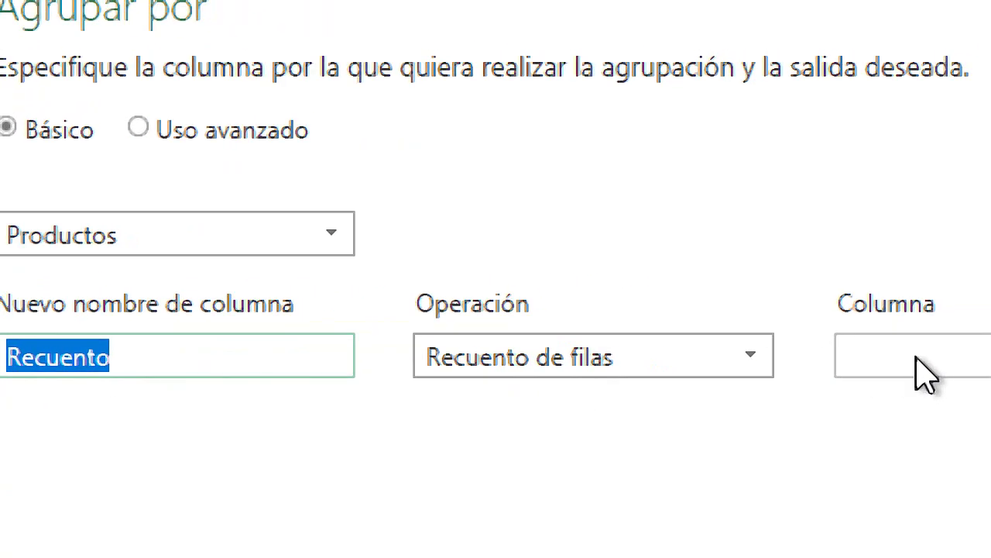
{"action": "left_click", "coordinate": [675, 361]}
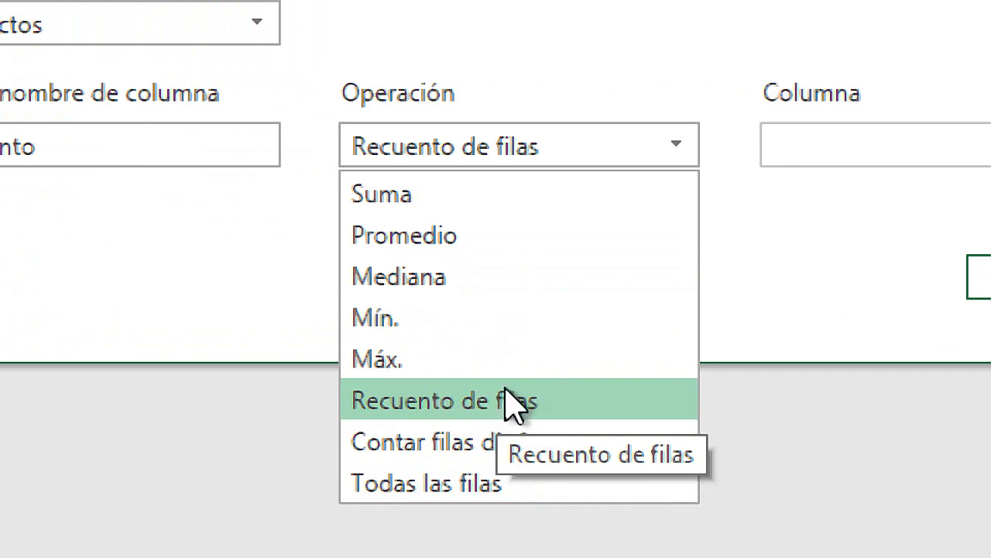
{"action": "left_click", "coordinate": [480, 401]}
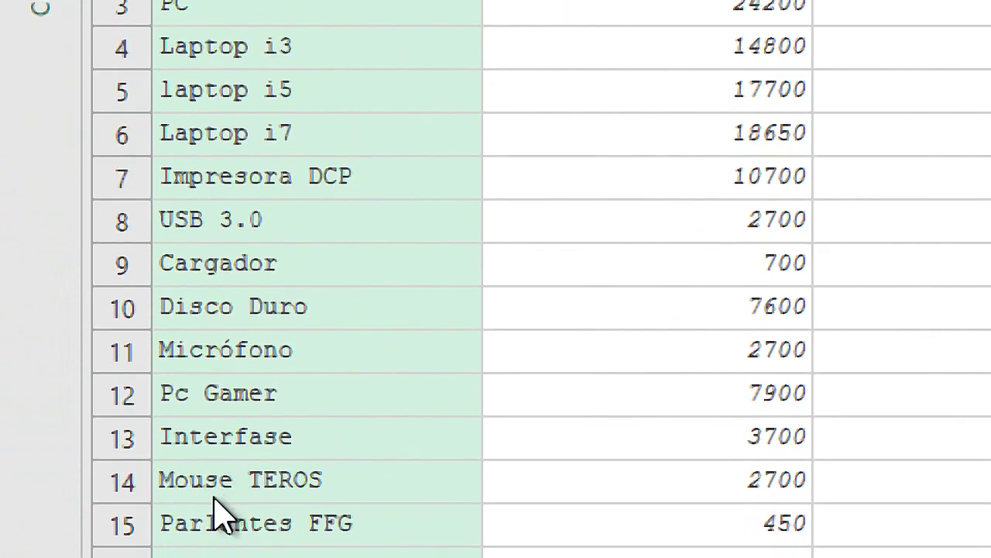
Apply the row-count grouping to the Recuento query and close the Power Query editor, keeping the changes.
{"action": "scroll", "coordinate": [224, 532], "scroll_direction": "down", "scroll_amount": 3}
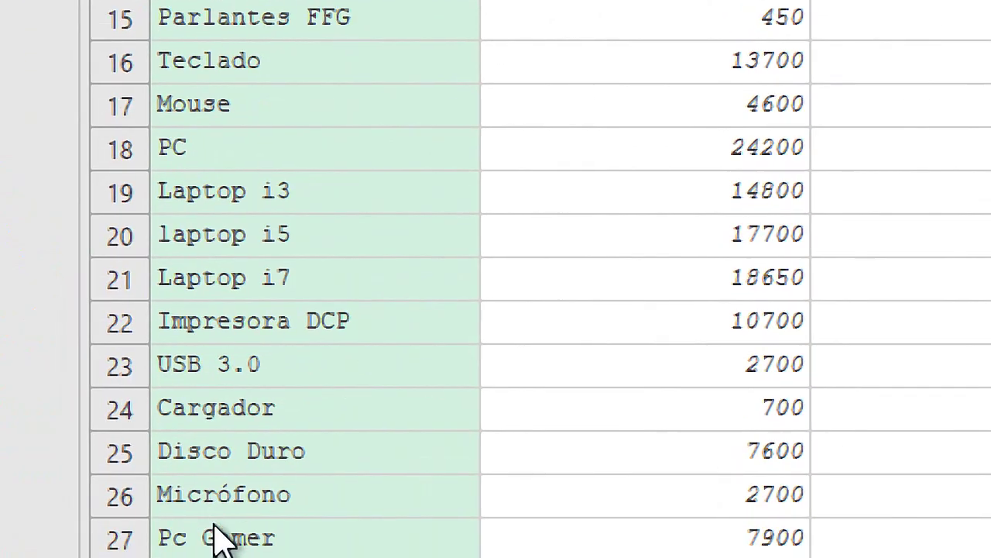
{"action": "scroll", "coordinate": [203, 545], "scroll_direction": "down", "scroll_amount": 2}
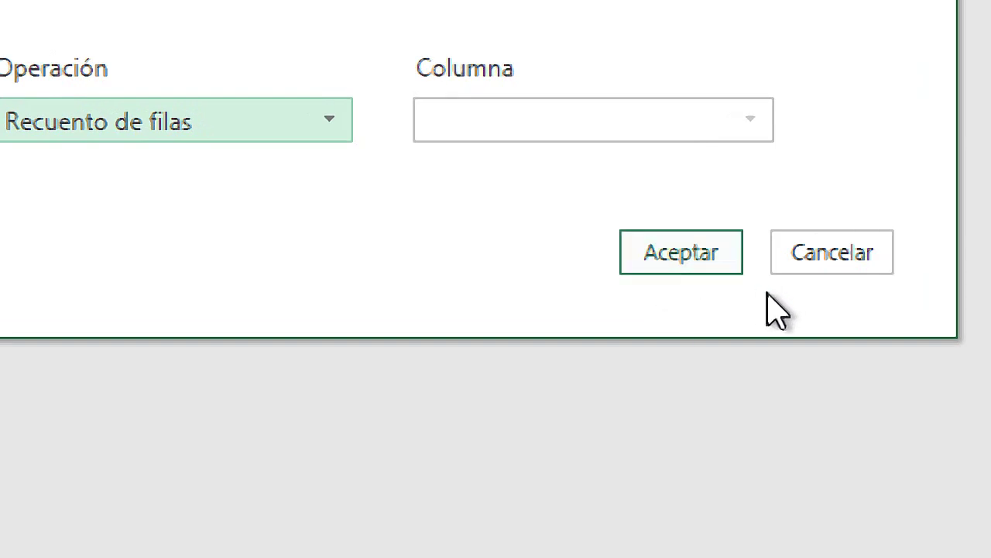
{"action": "left_click", "coordinate": [672, 262]}
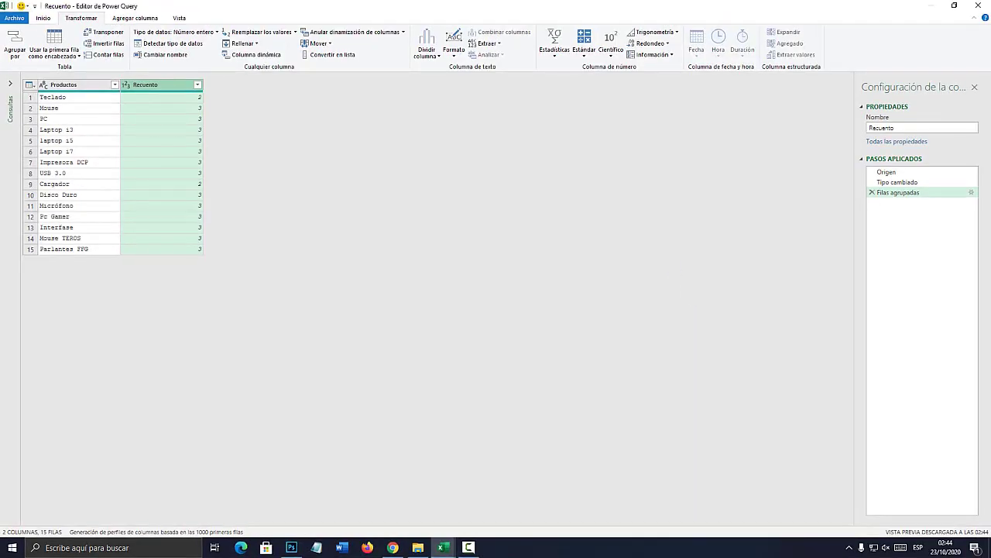
{"action": "left_click", "coordinate": [979, 5]}
{"action": "left_click", "coordinate": [503, 288]}
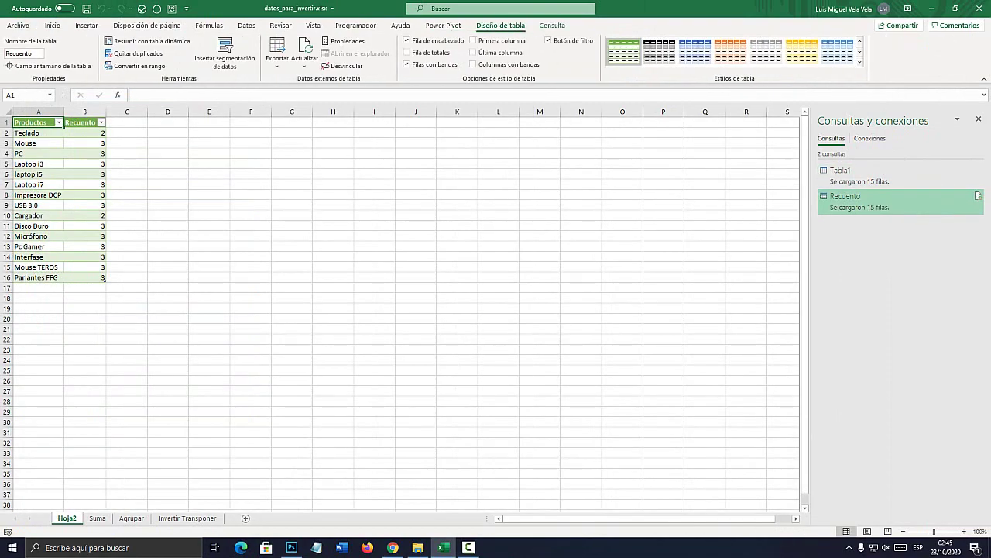
Examine the loaded Recuento table product by product at 200% zoom, checking how often each product is repeated.
{"action": "left_click", "coordinate": [963, 532]}
{"action": "left_click", "coordinate": [963, 531]}
{"action": "left_click", "coordinate": [964, 531]}
{"action": "left_click", "coordinate": [963, 531]}
{"action": "left_click", "coordinate": [964, 531]}
{"action": "left_click", "coordinate": [964, 531]}
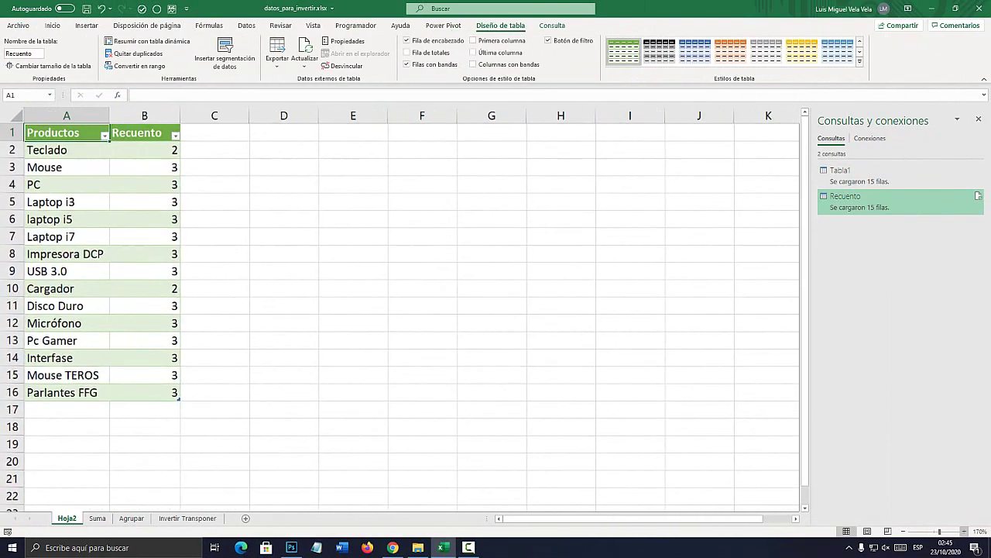
{"action": "left_click", "coordinate": [964, 531]}
{"action": "left_click", "coordinate": [963, 531]}
{"action": "left_click", "coordinate": [251, 117]}
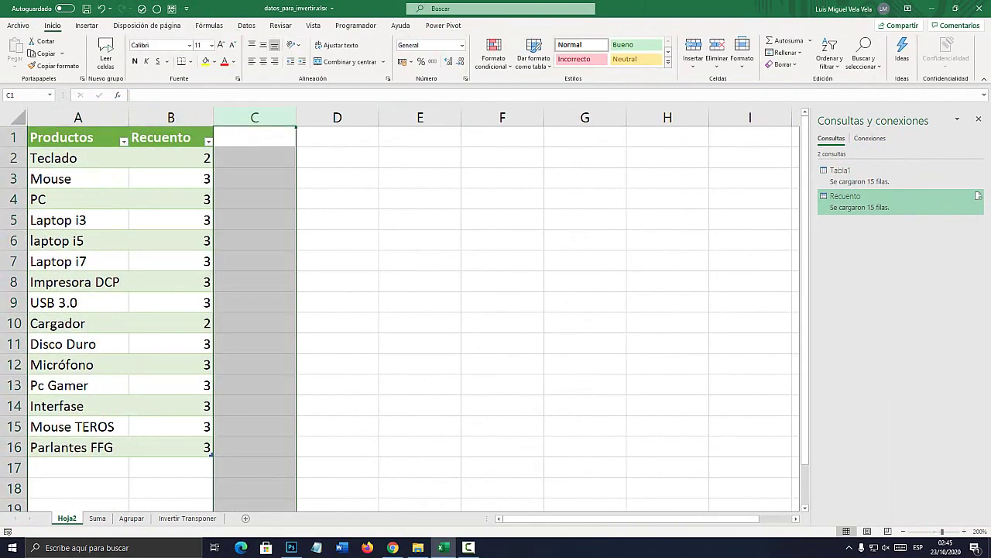
{"action": "left_click", "coordinate": [251, 219]}
{"action": "left_click", "coordinate": [77, 158]}
{"action": "left_click", "coordinate": [170, 158]}
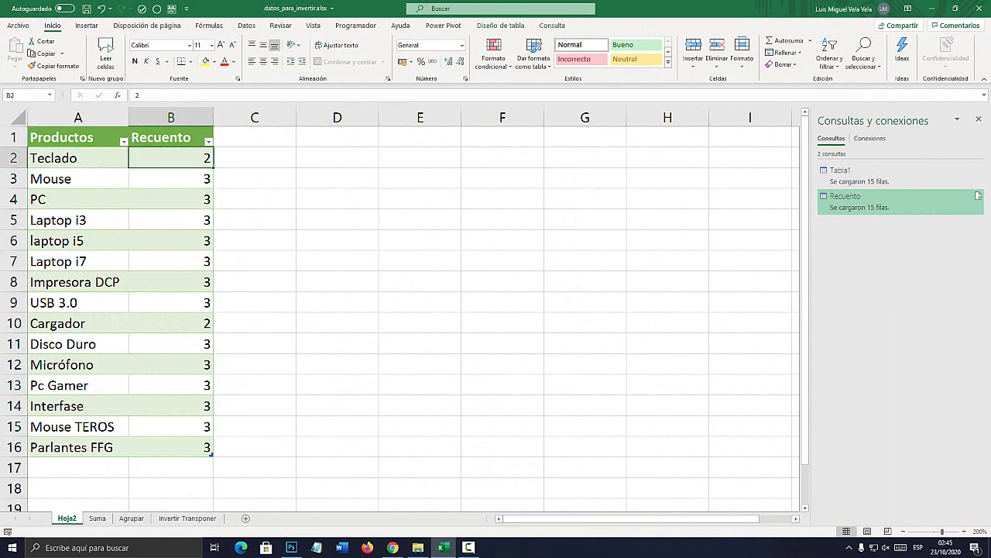
{"action": "left_click", "coordinate": [77, 178]}
{"action": "left_click", "coordinate": [170, 178]}
{"action": "key", "text": "Tab"}
{"action": "key", "text": "Tab"}
{"action": "key", "text": "Tab"}
{"action": "key", "text": "Tab"}
{"action": "key", "text": "Tab"}
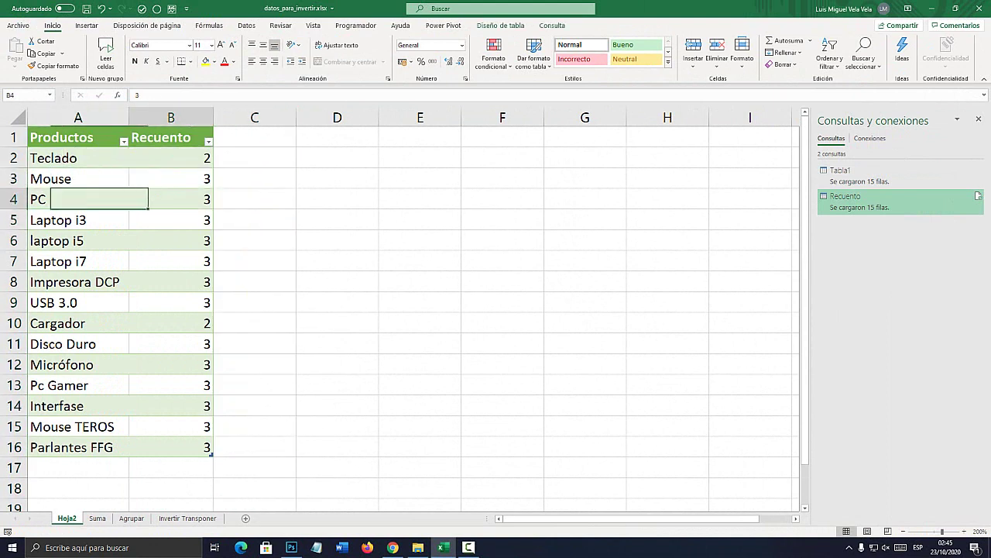
{"action": "key", "text": "Tab"}
{"action": "key", "text": "Tab"}
{"action": "key", "text": "Tab"}
{"action": "key", "text": "Tab"}
{"action": "key", "text": "Tab"}
{"action": "key", "text": "Tab"}
{"action": "key", "text": "Tab"}
{"action": "key", "text": "Tab"}
{"action": "key", "text": "Tab"}
{"action": "key", "text": "Tab"}
{"action": "key", "text": "Tab"}
{"action": "key", "text": "Tab"}
{"action": "key", "text": "Tab"}
{"action": "key", "text": "Tab"}
{"action": "key", "text": "Tab"}
{"action": "key", "text": "Tab"}
{"action": "key", "text": "Tab"}
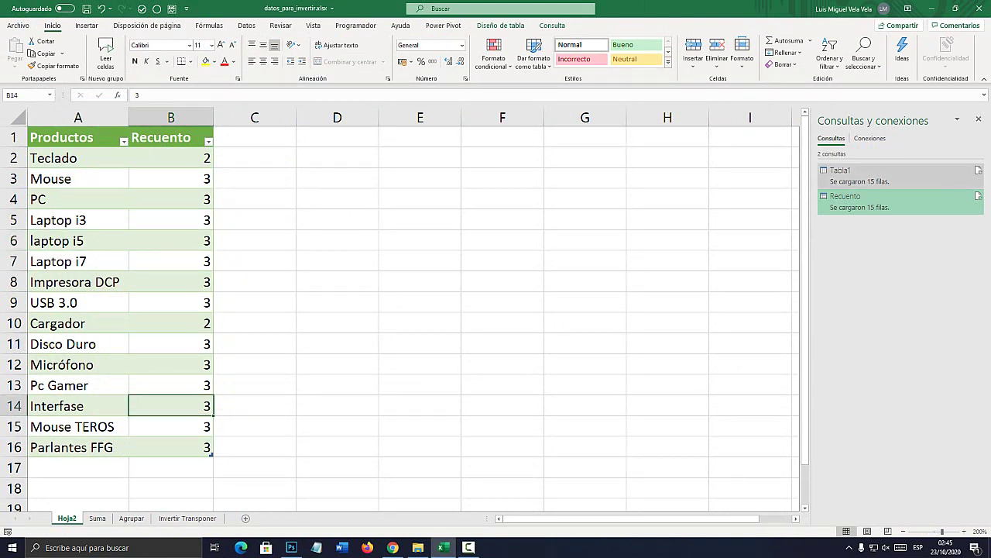
Preview the Tabla1 query's data and compare the Tabla1 and Recuento queries by switching between them.
{"action": "mouse_move", "coordinate": [845, 175]}
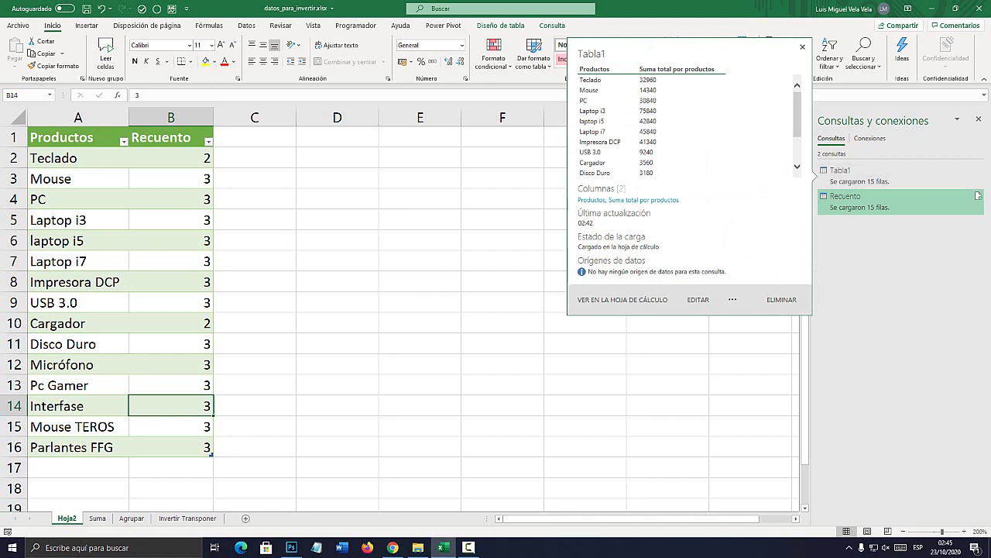
{"action": "left_click", "coordinate": [254, 302]}
{"action": "left_click", "coordinate": [337, 261]}
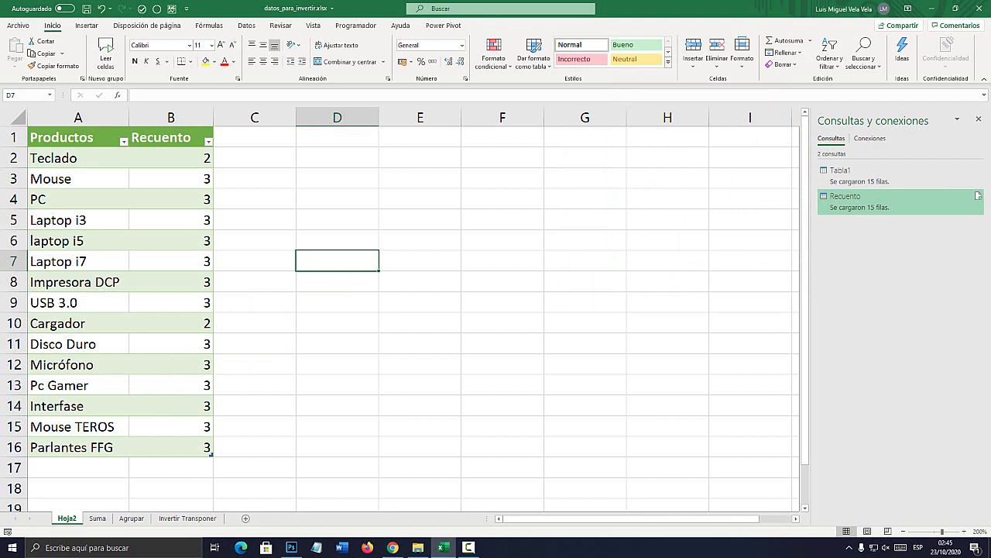
{"action": "mouse_move", "coordinate": [852, 175]}
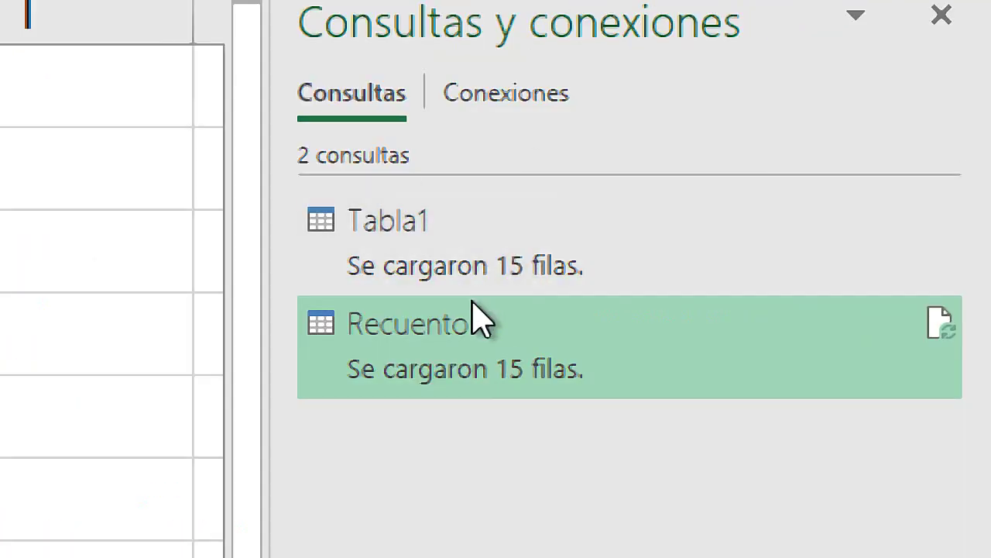
{"action": "left_click", "coordinate": [482, 248]}
{"action": "left_click", "coordinate": [453, 341]}
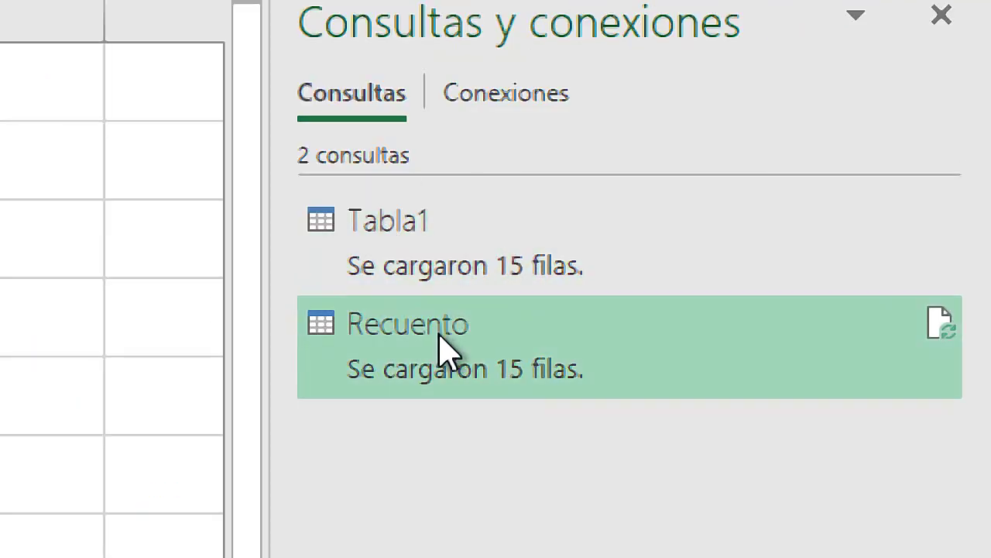
{"action": "left_click", "coordinate": [461, 287]}
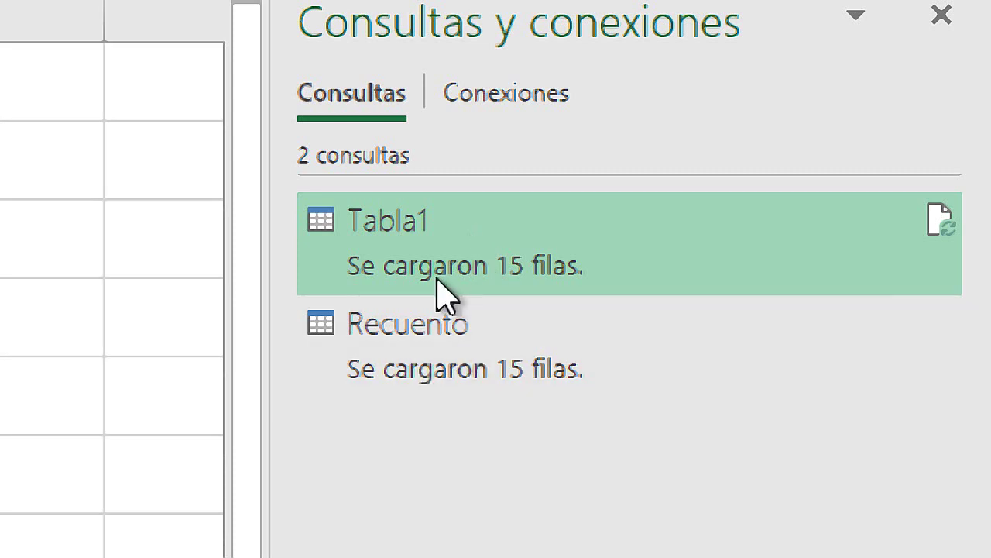
{"action": "mouse_move", "coordinate": [511, 259]}
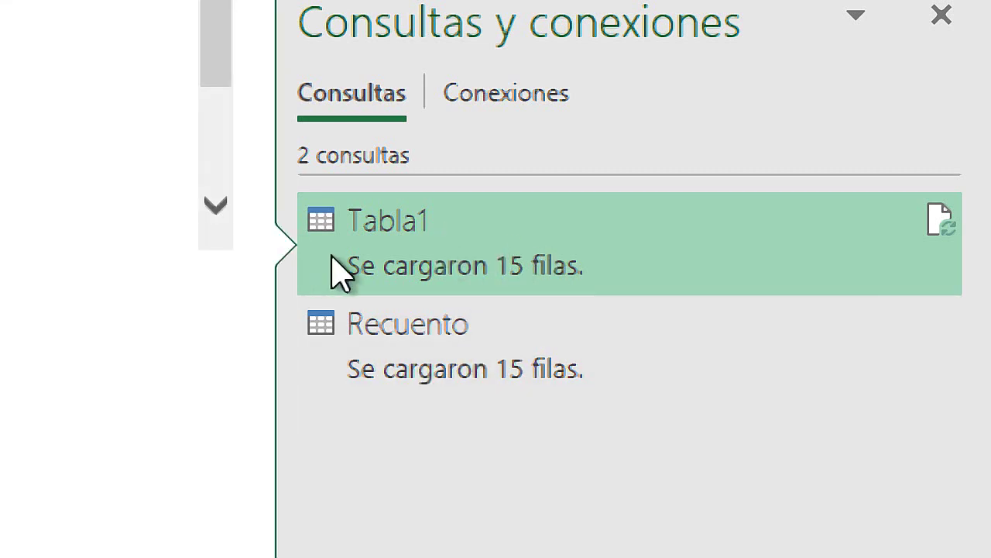
{"action": "left_click", "coordinate": [454, 356]}
{"action": "left_click", "coordinate": [445, 245]}
{"action": "left_click", "coordinate": [437, 341]}
{"action": "left_click", "coordinate": [416, 285]}
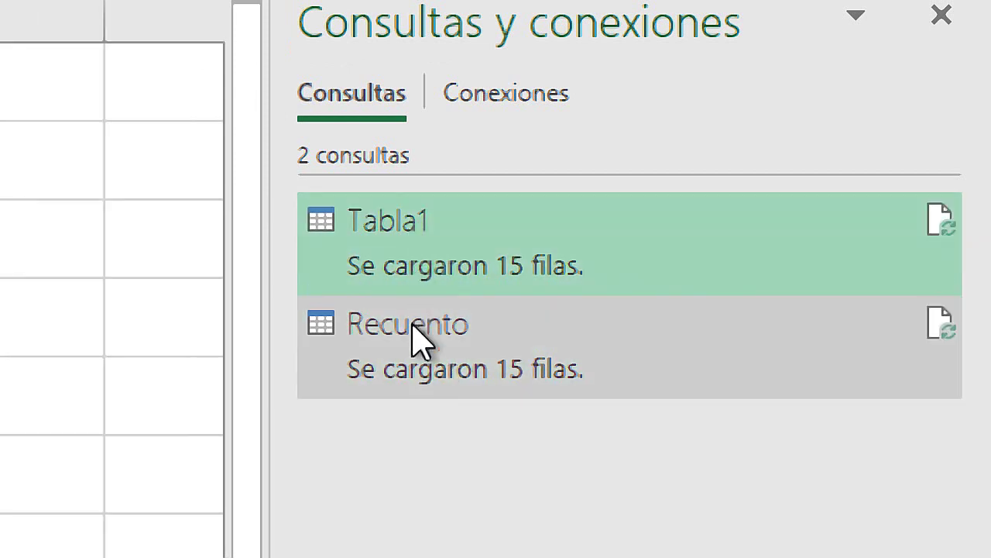
Rename the Tabla1 query as Suma total de 2019 por producto.
{"action": "right_click", "coordinate": [402, 219]}
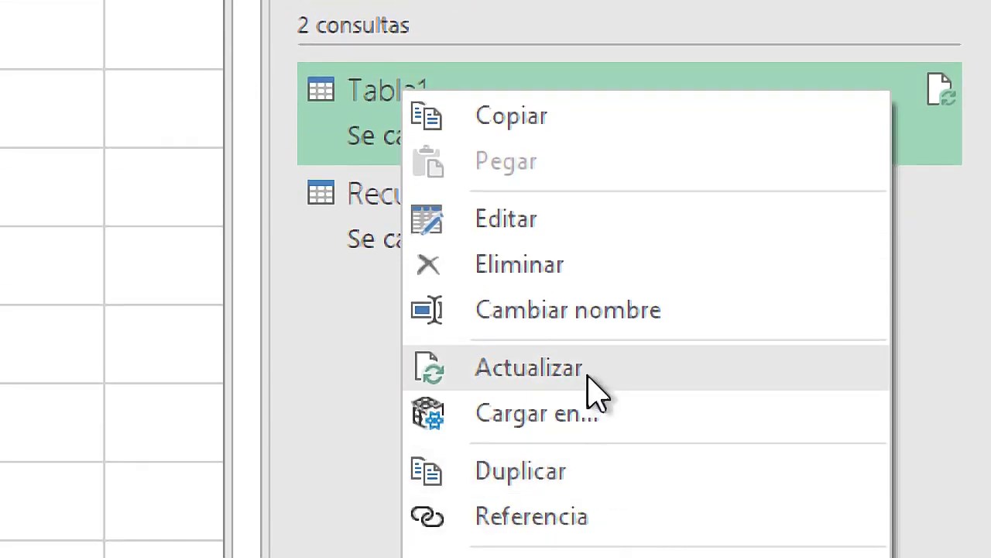
{"action": "left_click", "coordinate": [608, 449]}
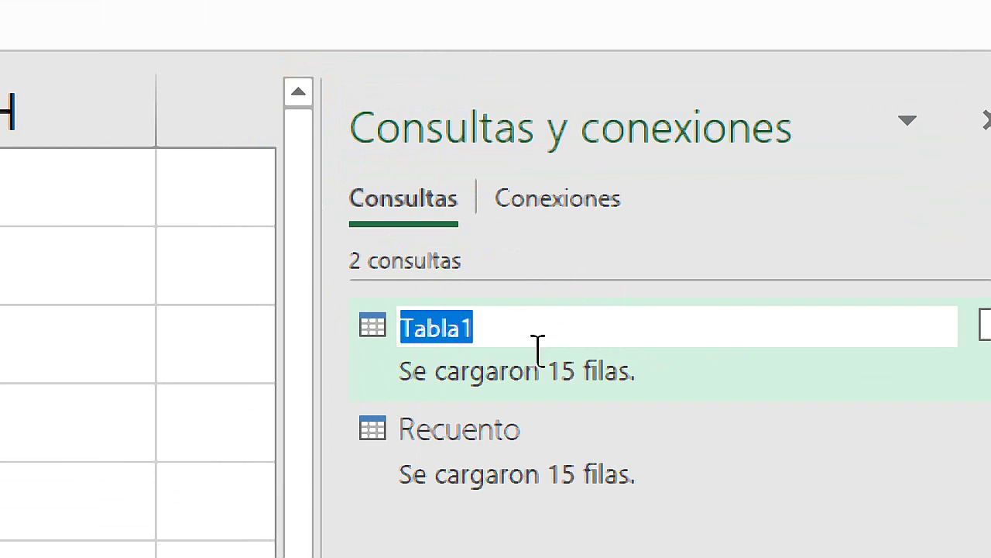
{"action": "type", "text": "Suma total de 2019 por product"}
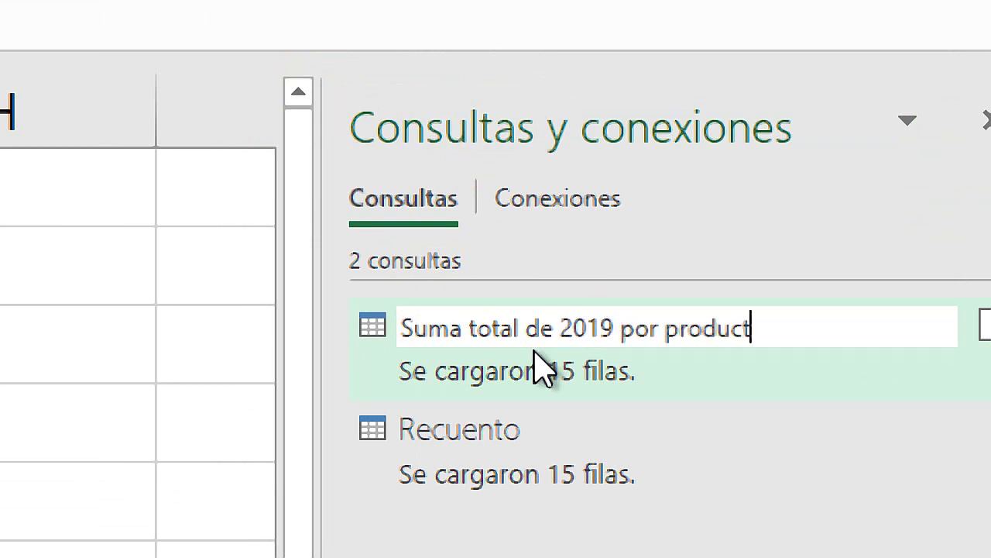
{"action": "type", "text": "o"}
{"action": "key", "text": "Return"}
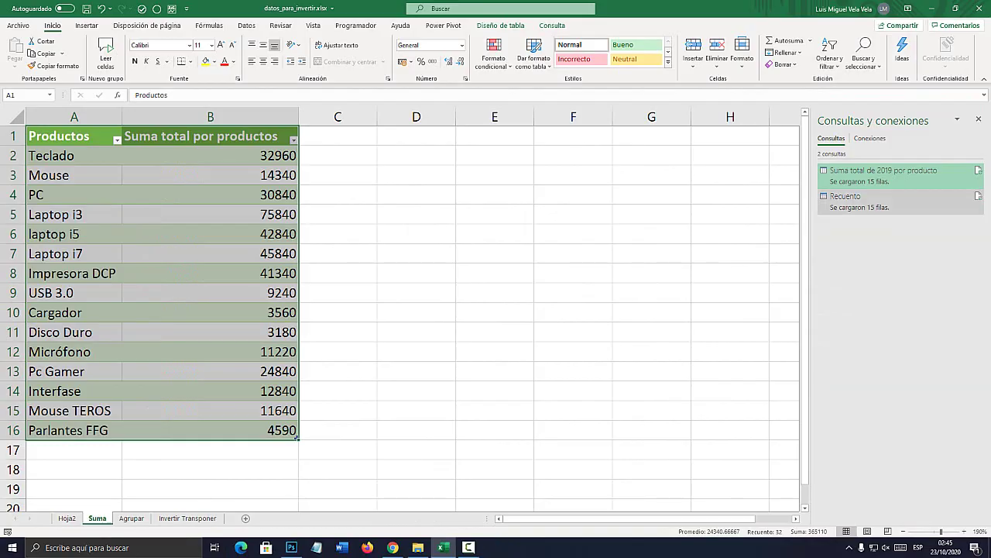
Duplicate the Suma total de 2019 por producto query and name the copy Valores máximos.
{"action": "mouse_move", "coordinate": [883, 175]}
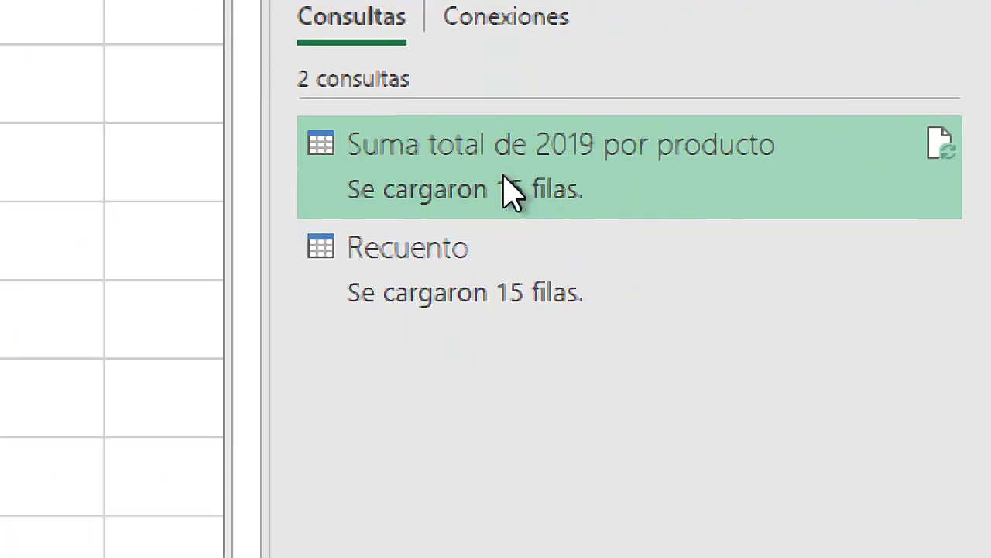
{"action": "right_click", "coordinate": [869, 178]}
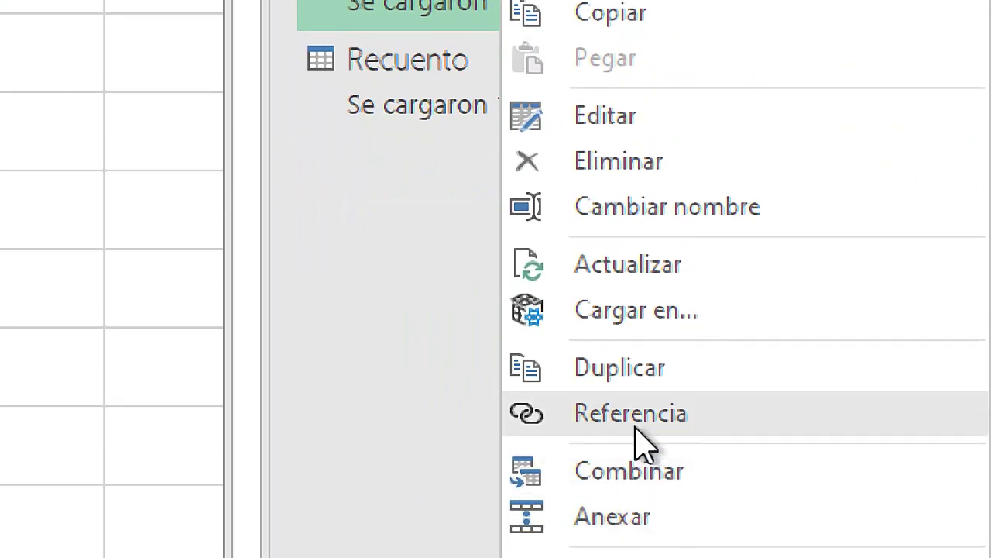
{"action": "left_click", "coordinate": [630, 490]}
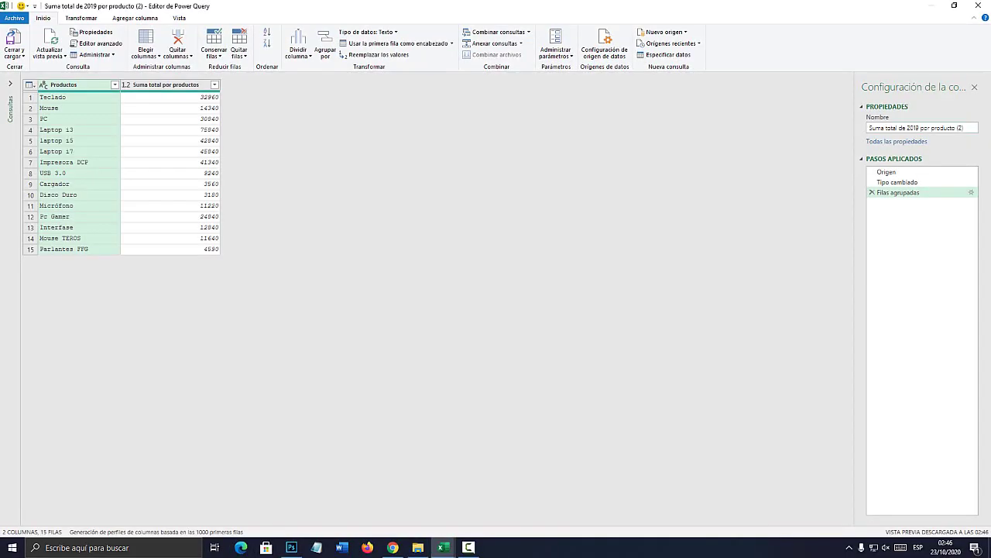
{"action": "left_click", "coordinate": [962, 127]}
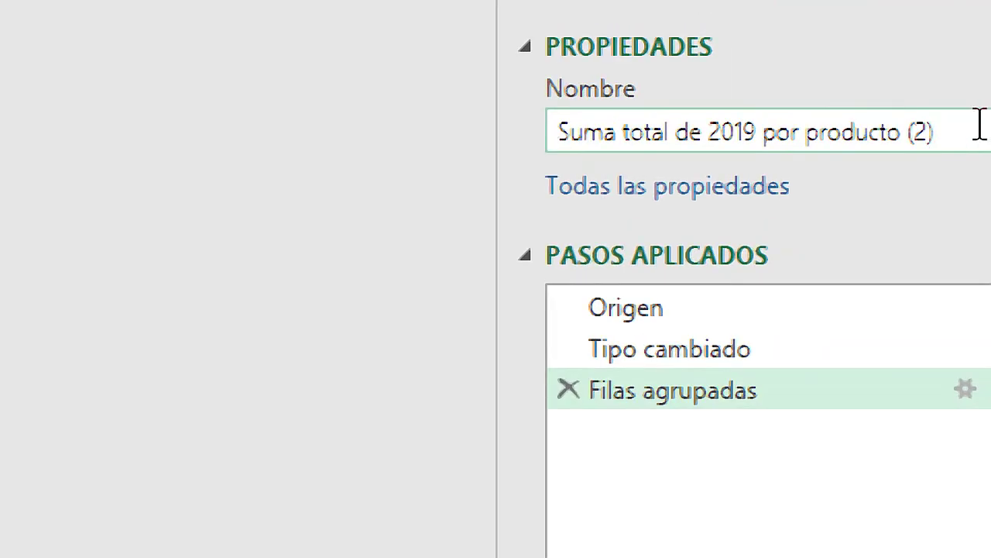
{"action": "left_click_drag", "start_coordinate": [974, 127], "coordinate": [851, 127]}
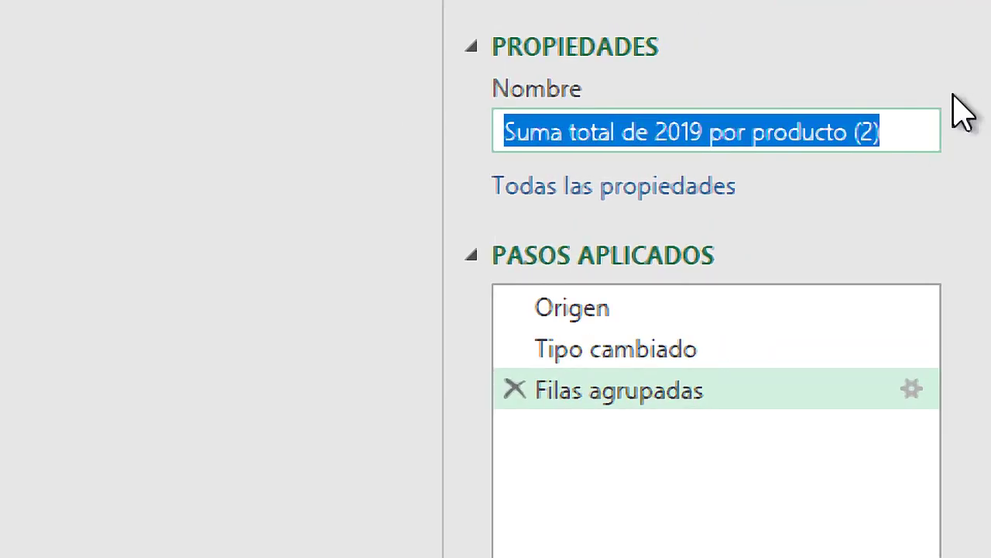
{"action": "type", "text": "Valores m"}
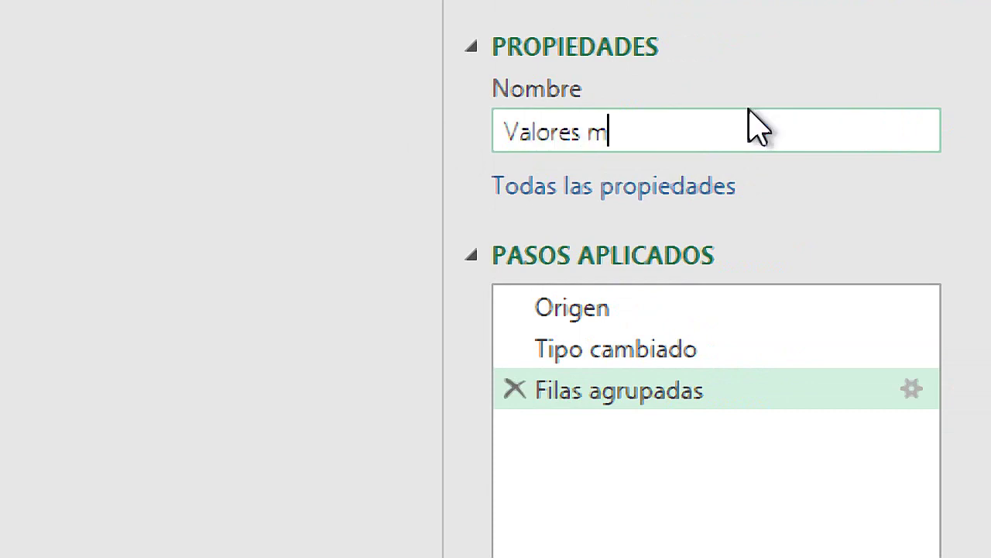
{"action": "type", "text": "áximos"}
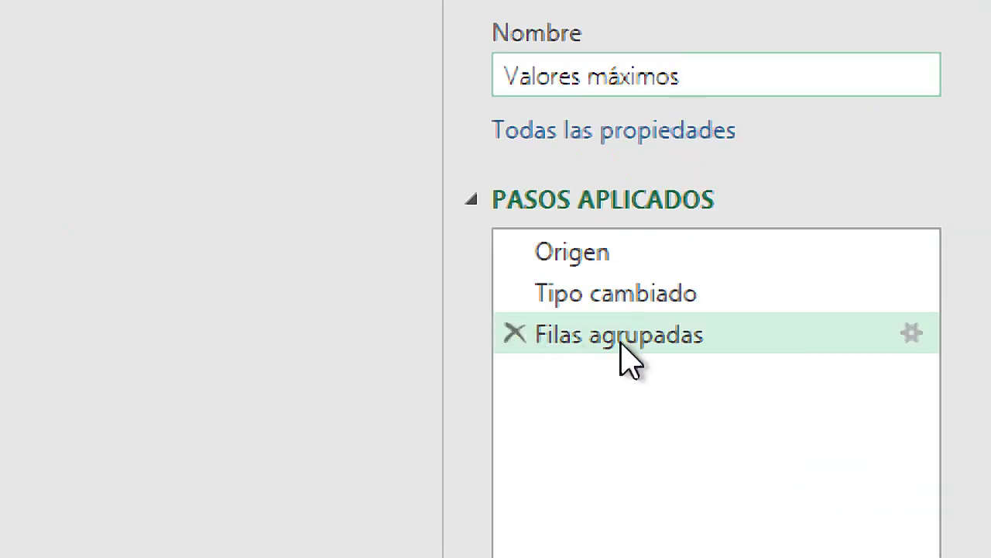
Remove the Filas agrupadas step from the Valores máximos query and start a basic Group By on the Productos column.
{"action": "left_click", "coordinate": [517, 331]}
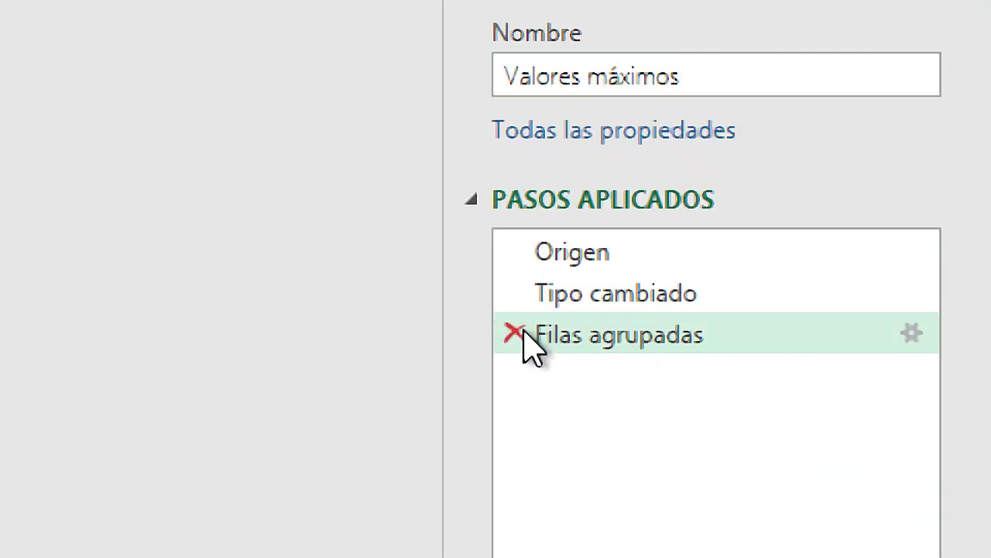
{"action": "left_click", "coordinate": [518, 335]}
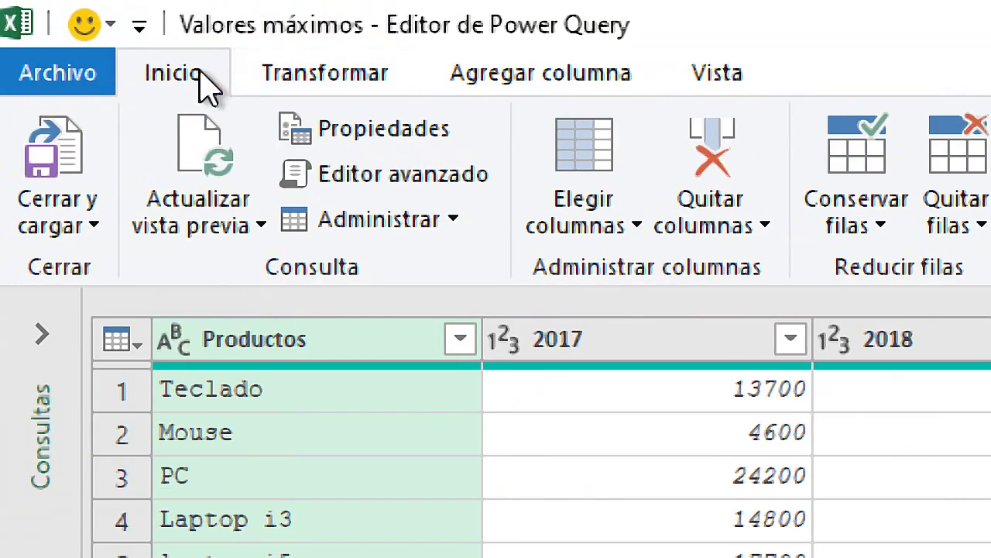
{"action": "left_click", "coordinate": [81, 18]}
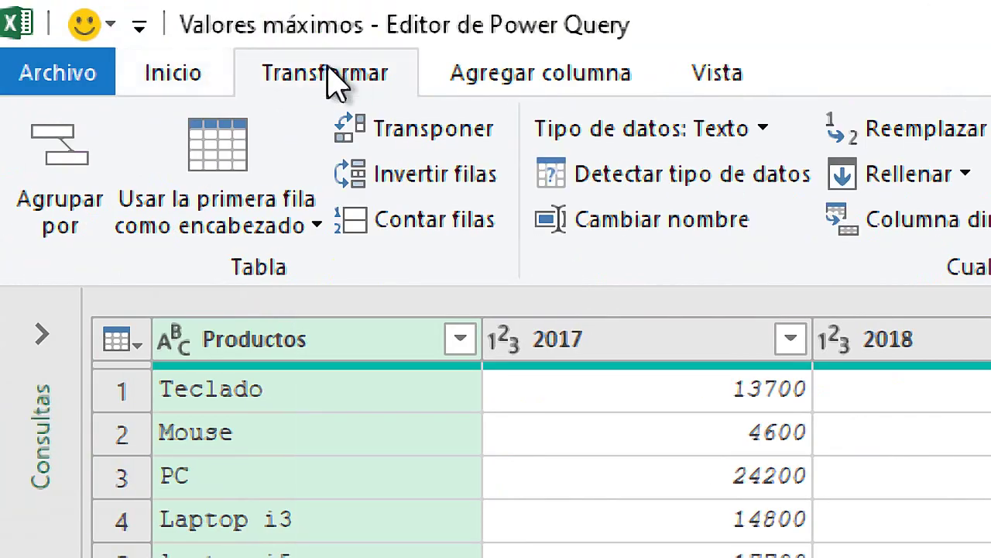
{"action": "left_click", "coordinate": [92, 203]}
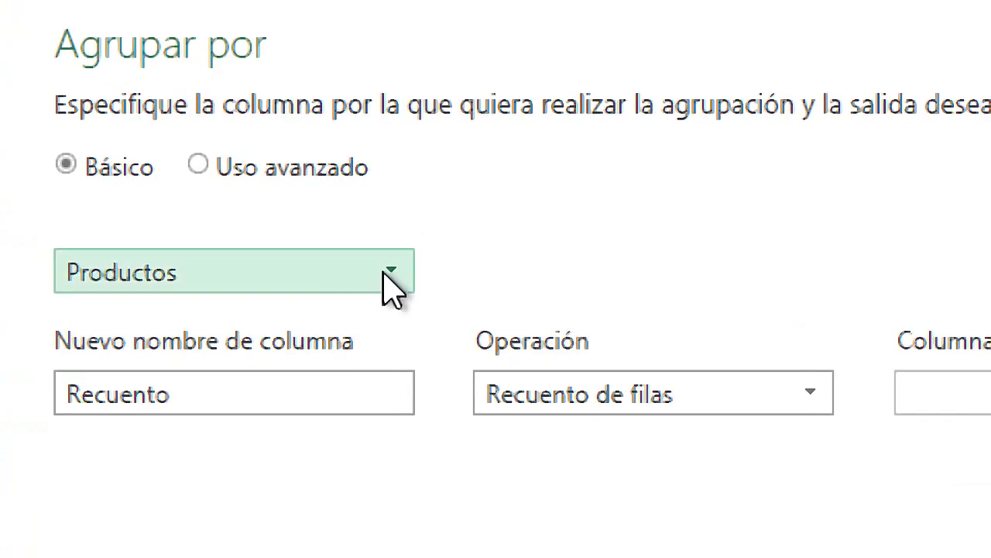
{"action": "left_click", "coordinate": [392, 223]}
{"action": "left_click", "coordinate": [331, 233]}
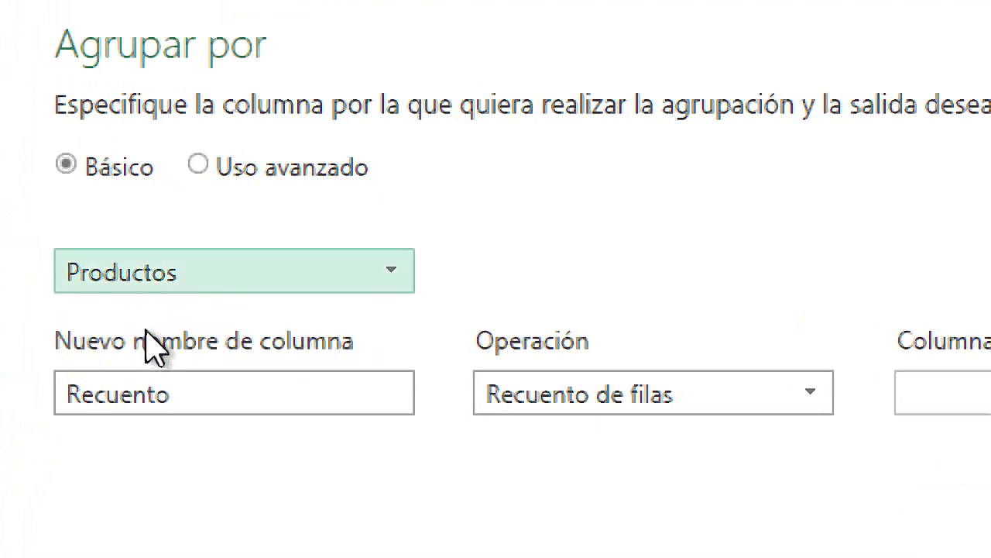
Name the grouping's new column Valores máximos, compute it as the Máx. of the 2017 column, and apply the grouping.
{"action": "left_click_drag", "start_coordinate": [175, 394], "coordinate": [65, 392]}
{"action": "type", "text": "Valores máximos"}
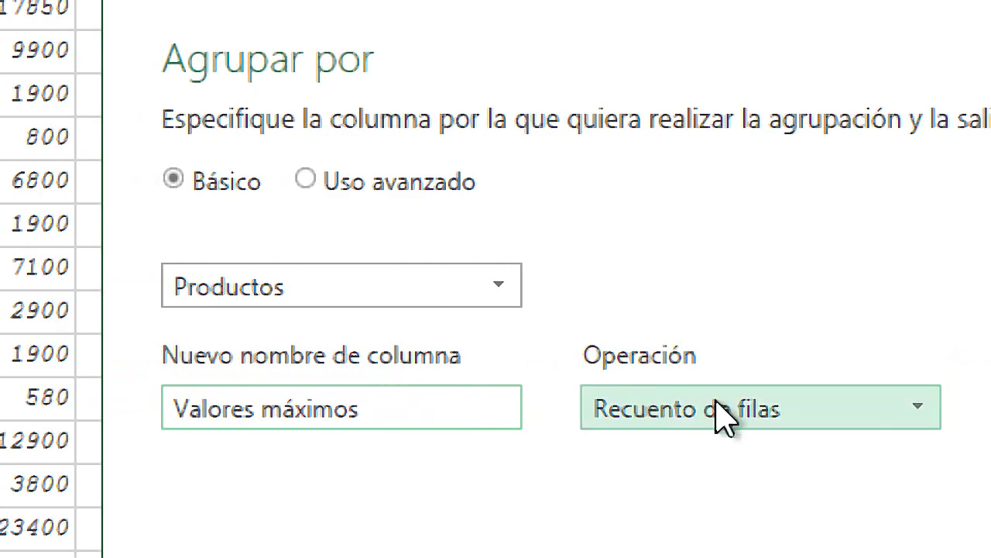
{"action": "left_click", "coordinate": [774, 422]}
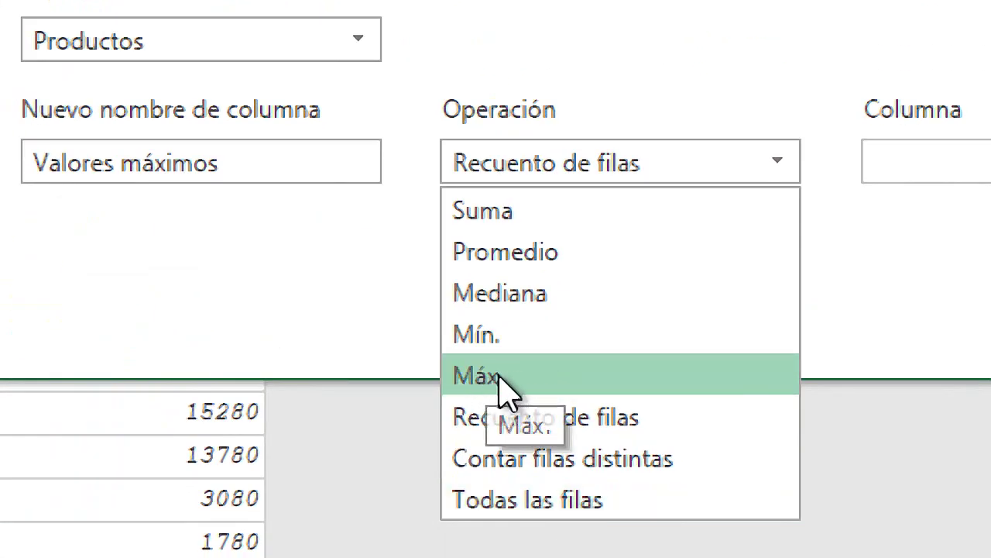
{"action": "left_click", "coordinate": [491, 375]}
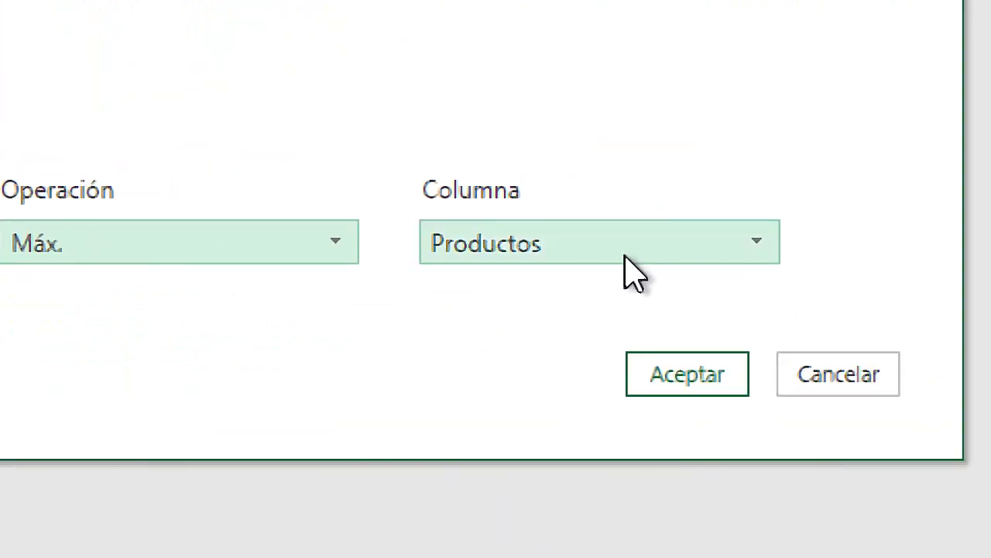
{"action": "left_click", "coordinate": [731, 249]}
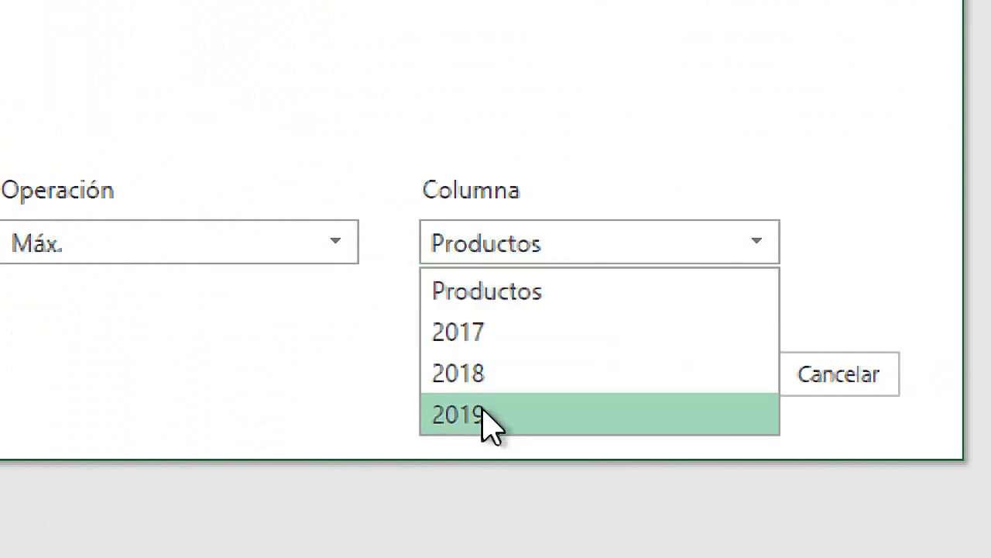
{"action": "left_click", "coordinate": [480, 339]}
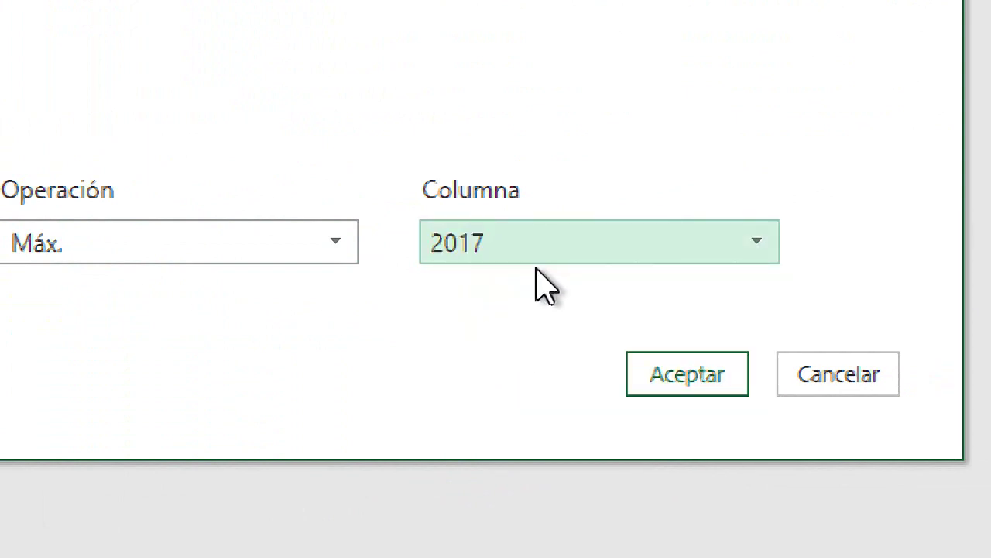
{"action": "left_click", "coordinate": [691, 378]}
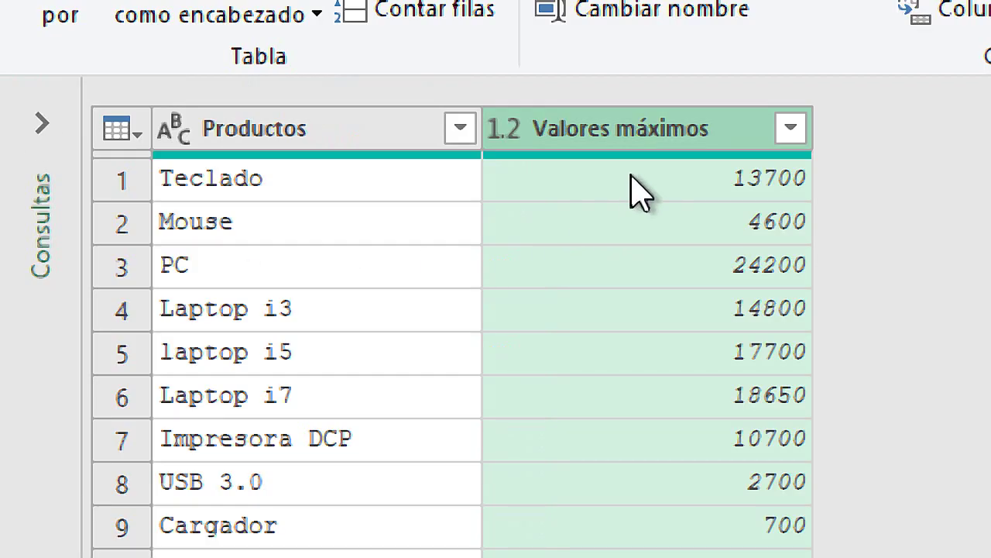
Examine the maximum value per product in the grouped Valores máximos column, comparing several product rows.
{"action": "left_click", "coordinate": [158, 99]}
{"action": "left_click", "coordinate": [637, 217]}
{"action": "left_click", "coordinate": [635, 271]}
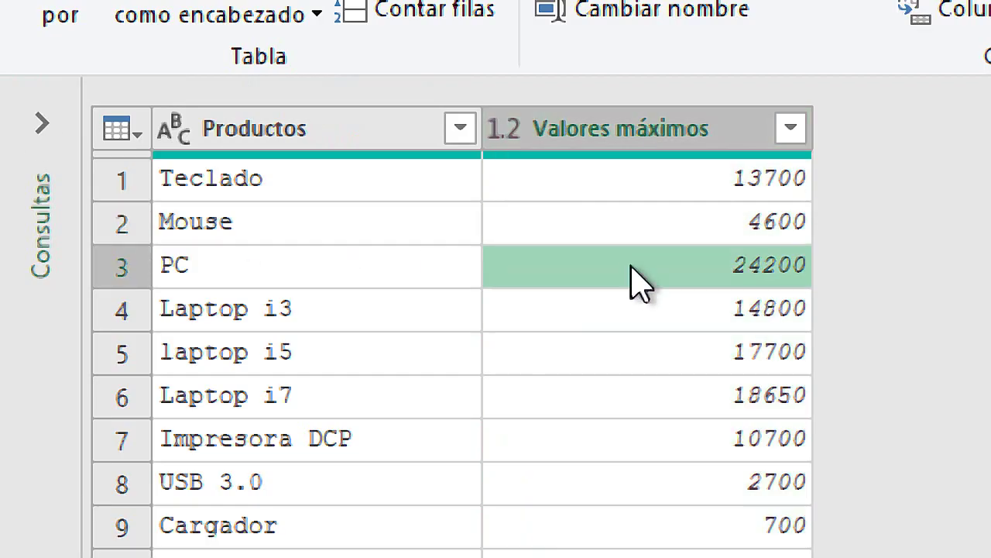
{"action": "left_click", "coordinate": [613, 356]}
{"action": "left_click", "coordinate": [557, 449]}
{"action": "left_click", "coordinate": [574, 216]}
{"action": "left_click", "coordinate": [575, 178]}
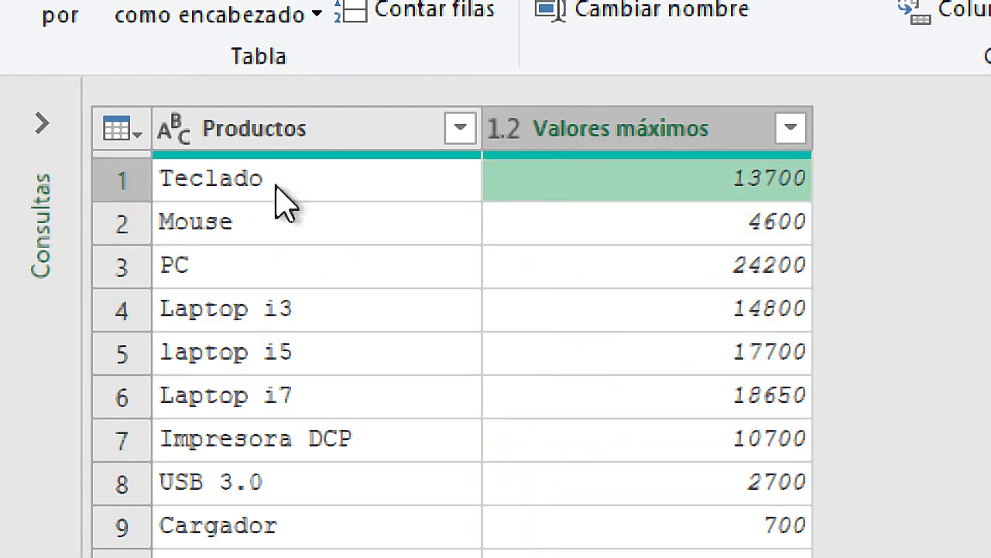
{"action": "left_click", "coordinate": [284, 190]}
{"action": "left_click", "coordinate": [620, 182]}
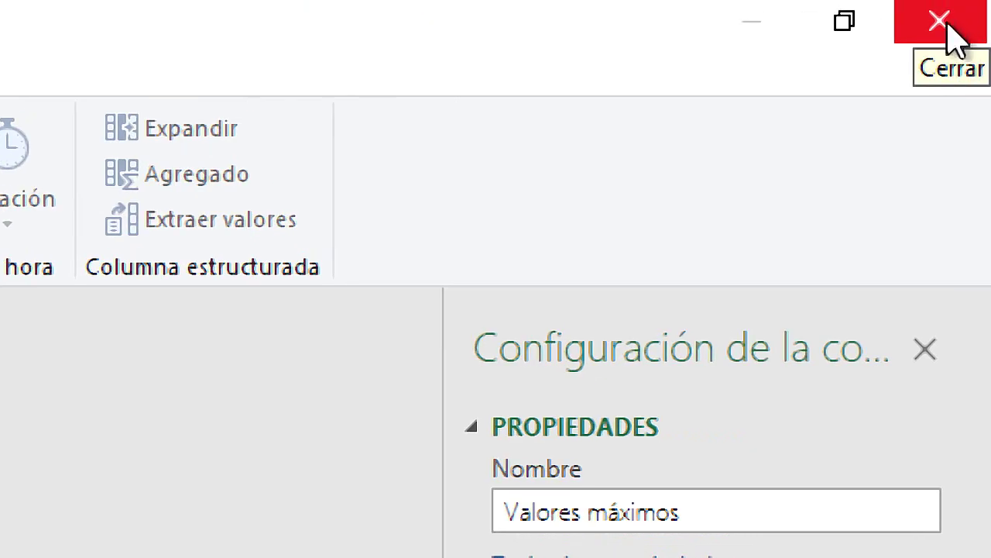
{"action": "left_click", "coordinate": [977, 6]}
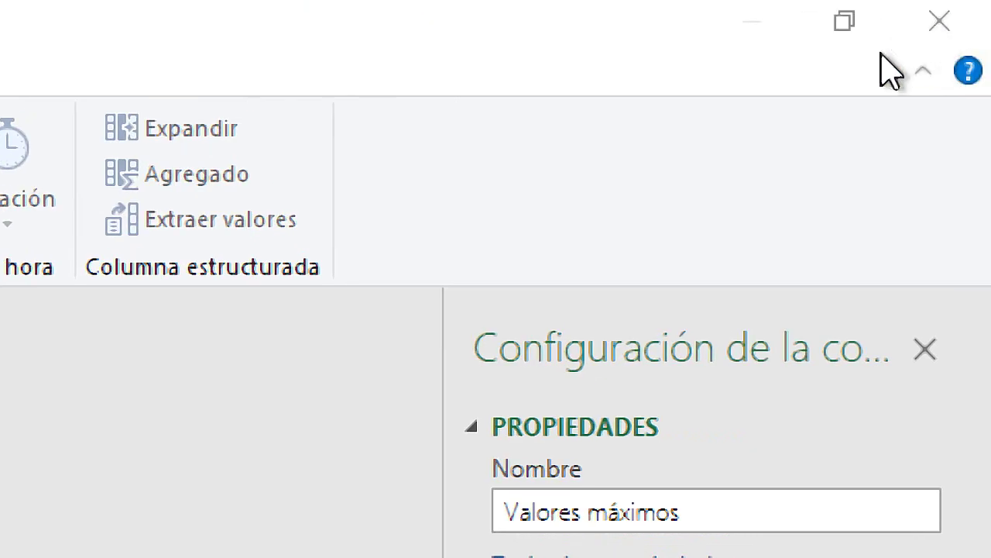